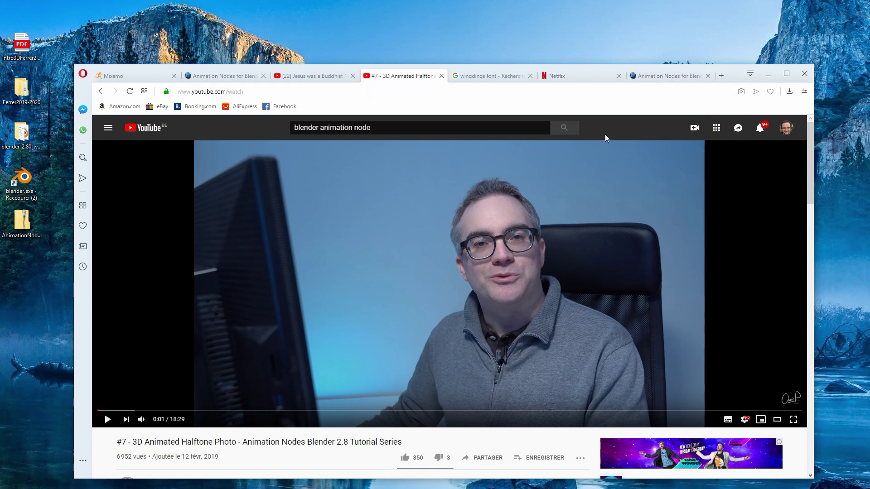
Leave the browser and play the example animation CLASSE_NOM_Prenom_EX4_Date in the video player
{"action": "left_click", "coordinate": [768, 75]}
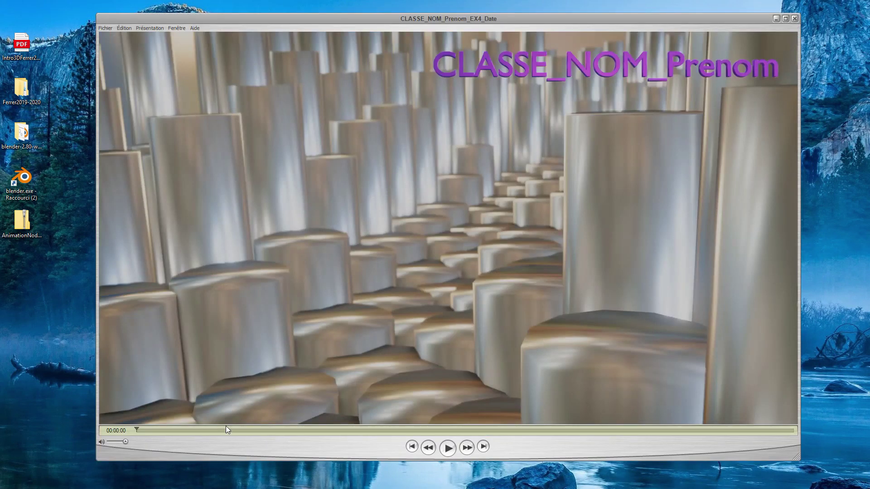
{"action": "left_click", "coordinate": [447, 450]}
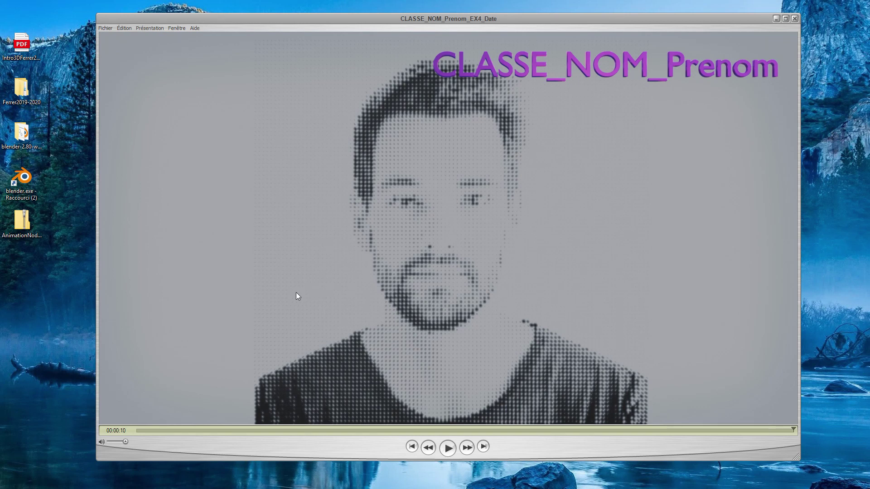
{"action": "left_click", "coordinate": [448, 448]}
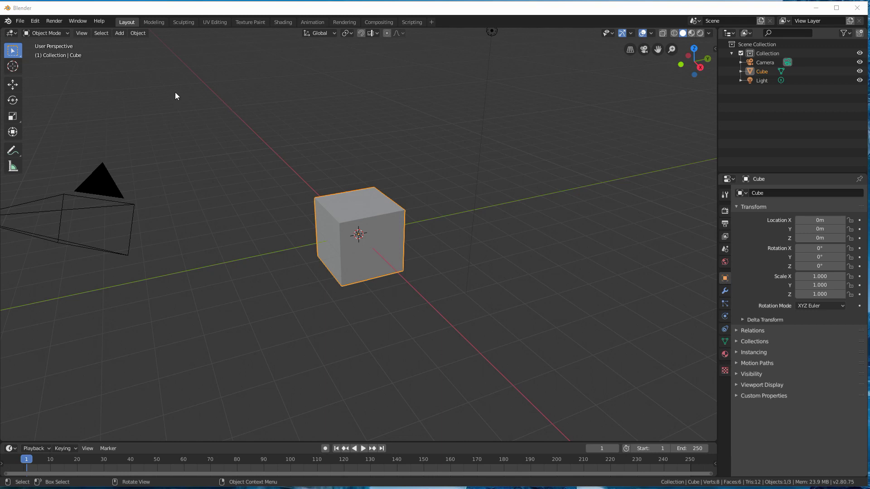
{"action": "left_click", "coordinate": [20, 21]}
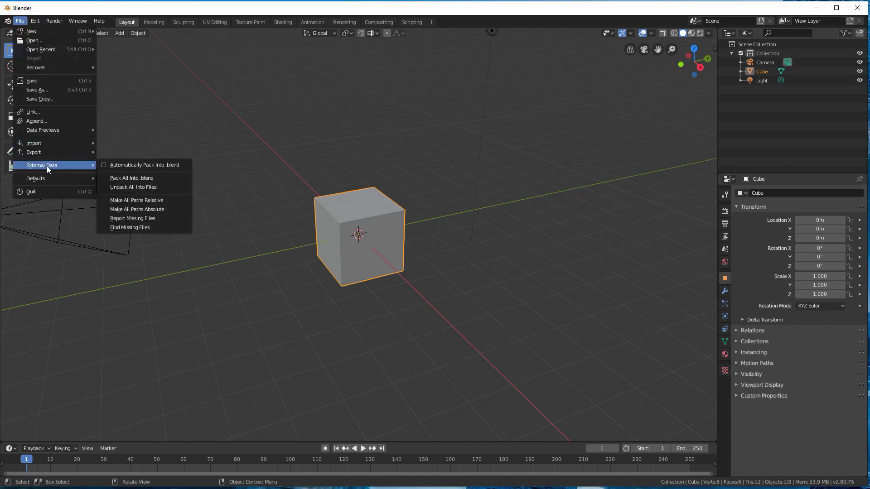
{"action": "mouse_move", "coordinate": [36, 21]}
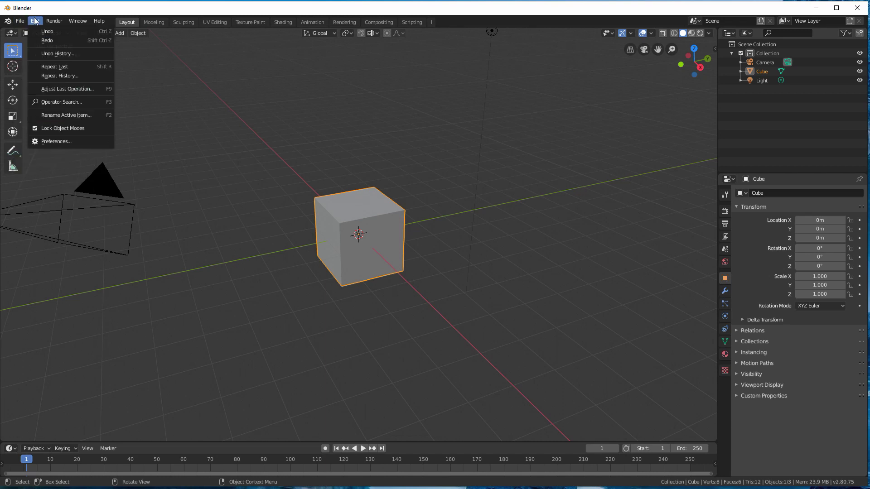
{"action": "left_click", "coordinate": [51, 142]}
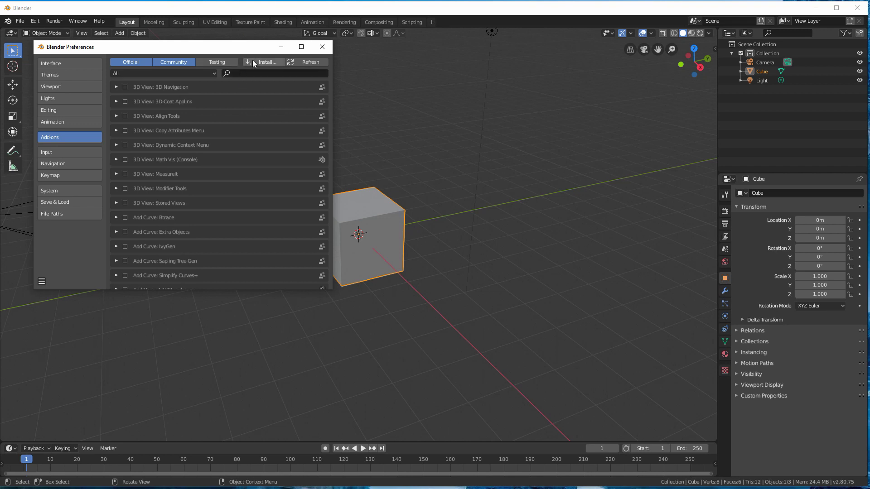
{"action": "left_click_drag", "start_coordinate": [247, 47], "coordinate": [284, 47]}
Move the Blender window aside to locate AnimationNodes.zip on the desktop, and move the window back
{"action": "left_click_drag", "start_coordinate": [206, 9], "coordinate": [280, 12]}
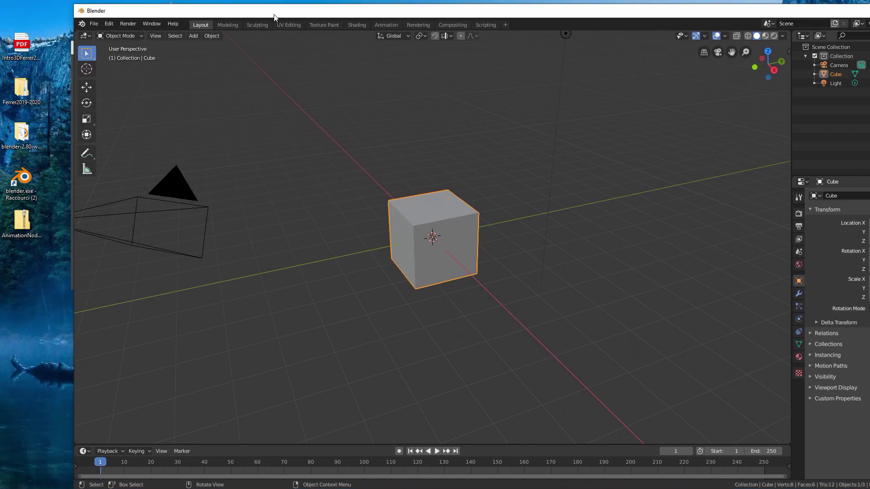
{"action": "left_click", "coordinate": [9, 241]}
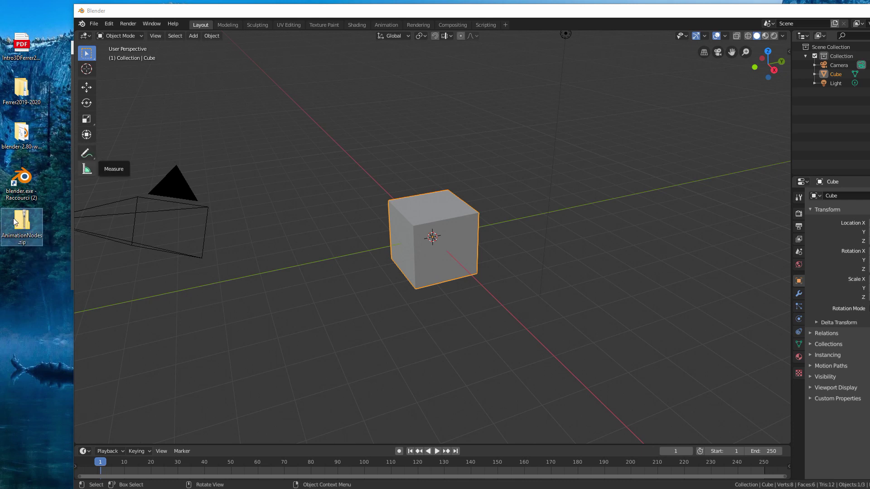
{"action": "left_click_drag", "start_coordinate": [23, 221], "coordinate": [28, 226]}
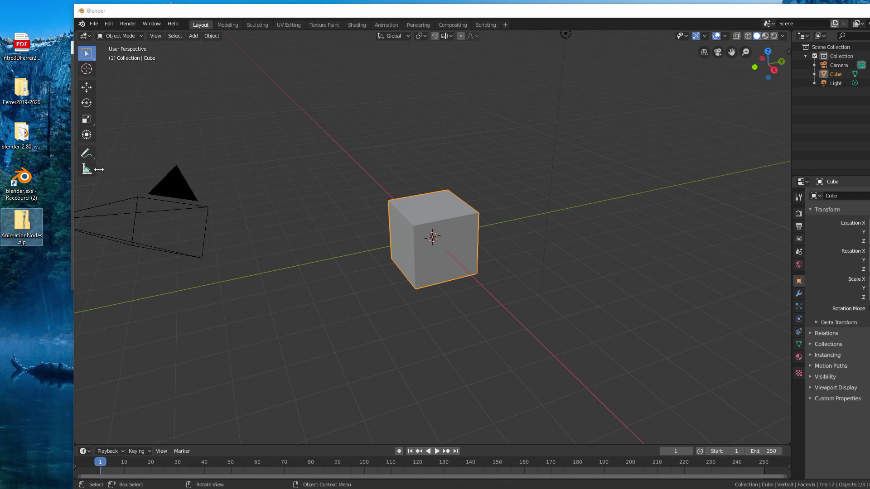
{"action": "left_click", "coordinate": [227, 8]}
{"action": "left_click_drag", "start_coordinate": [226, 8], "coordinate": [152, 6]}
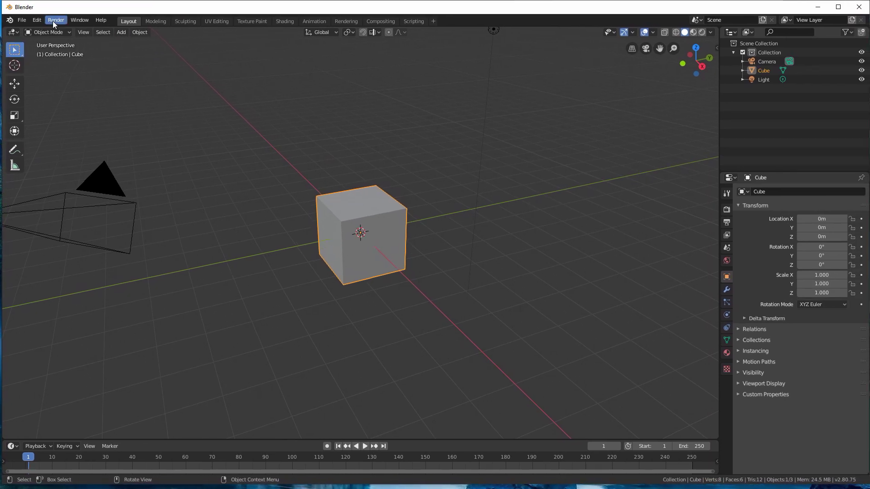
Install the add-on file AnimationNodes.zip from the Desktop folder through Blender's add-on preferences
{"action": "left_click", "coordinate": [37, 20]}
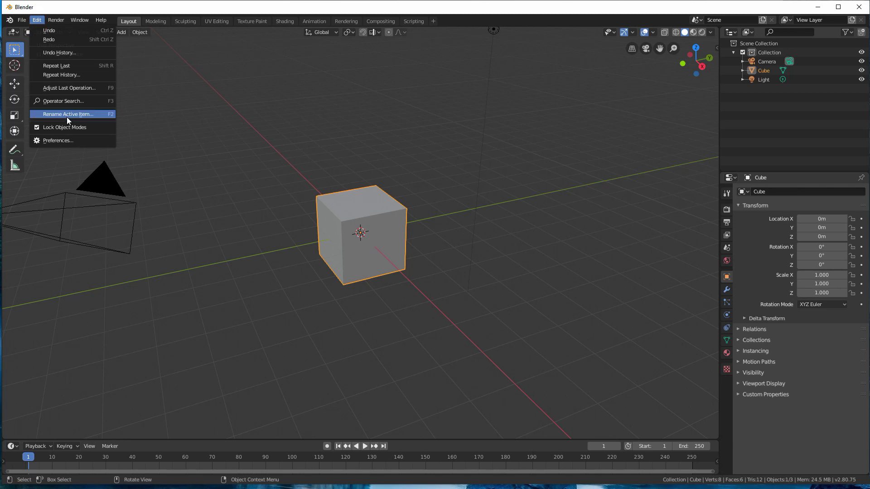
{"action": "left_click", "coordinate": [66, 140]}
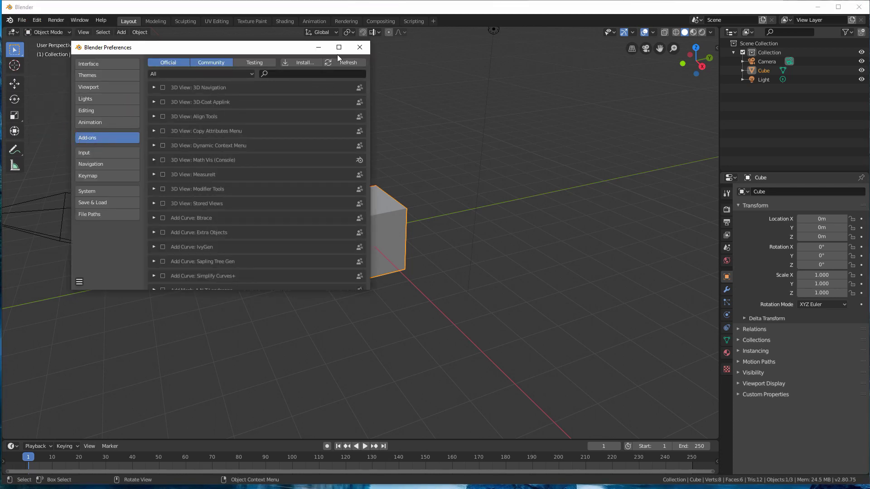
{"action": "left_click", "coordinate": [304, 63]}
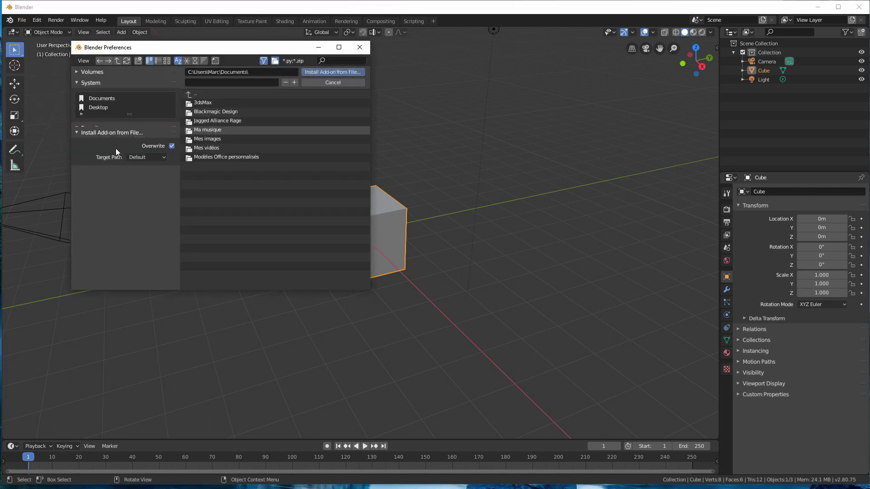
{"action": "left_click", "coordinate": [98, 107]}
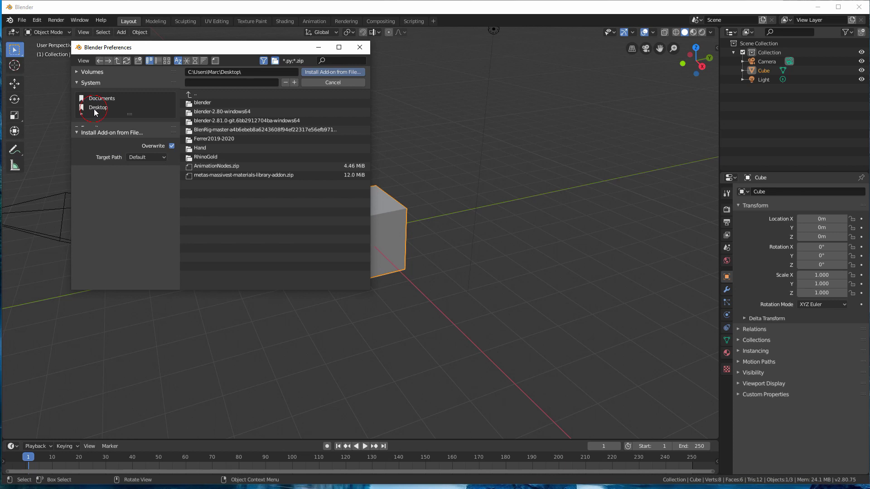
{"action": "left_click", "coordinate": [234, 166]}
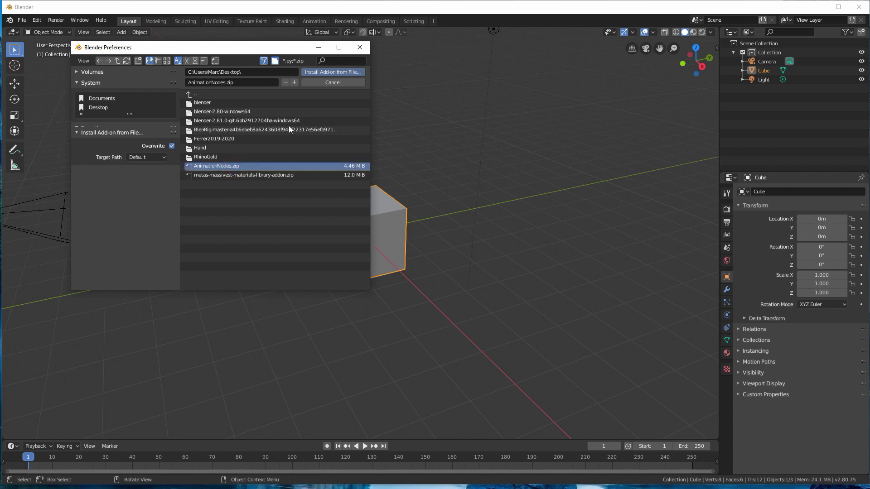
{"action": "left_click", "coordinate": [327, 72]}
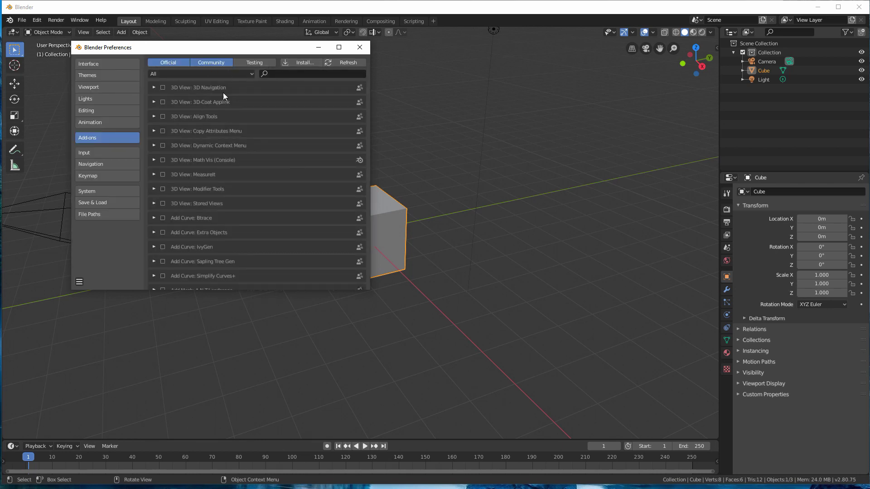
Filter the add-on list by "node" and enable the Node Wrangler add-on
{"action": "left_click", "coordinate": [280, 74]}
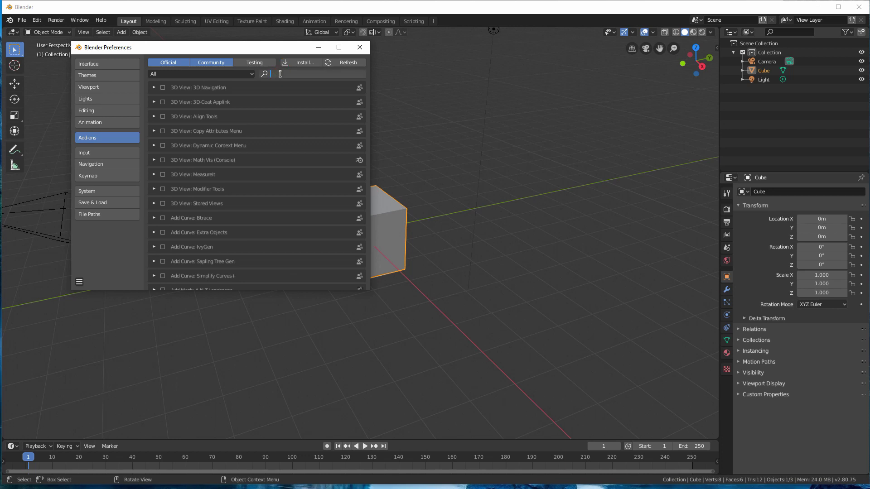
{"action": "type", "text": "node"}
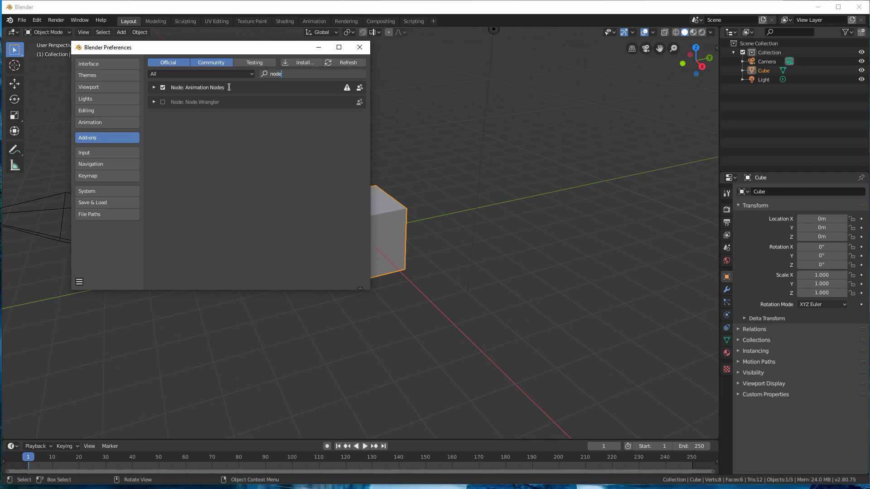
{"action": "left_click", "coordinate": [163, 102]}
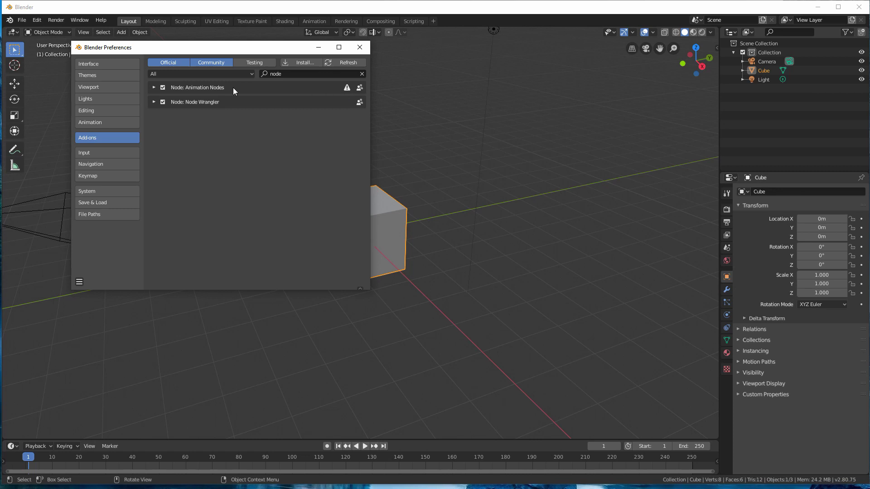
Review the details of the Animation Nodes add-on and close the preferences
{"action": "left_click", "coordinate": [153, 88]}
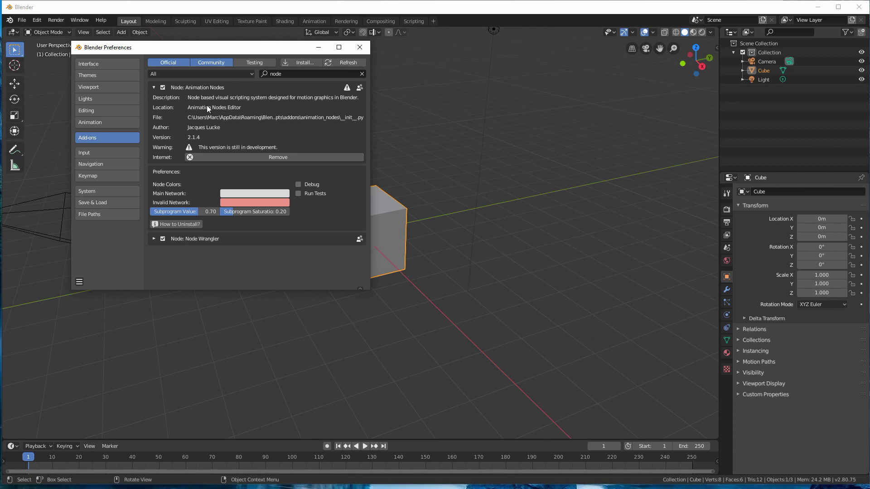
{"action": "left_click", "coordinate": [155, 88]}
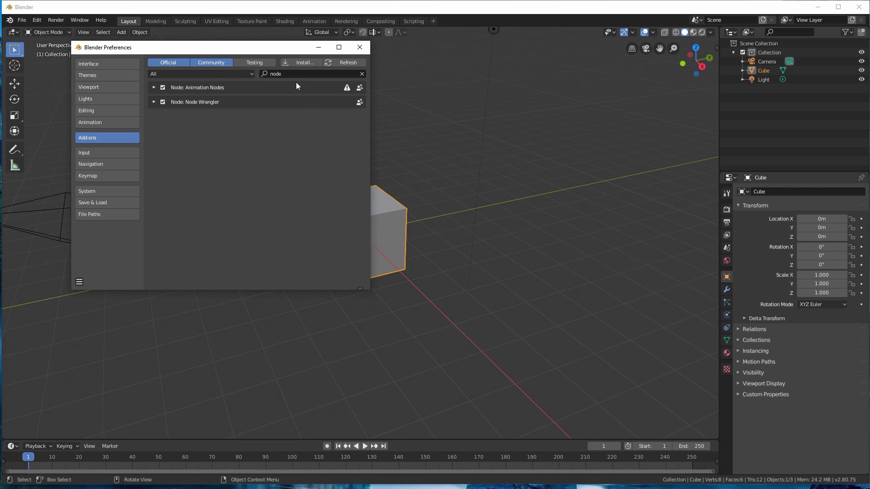
{"action": "left_click", "coordinate": [360, 48]}
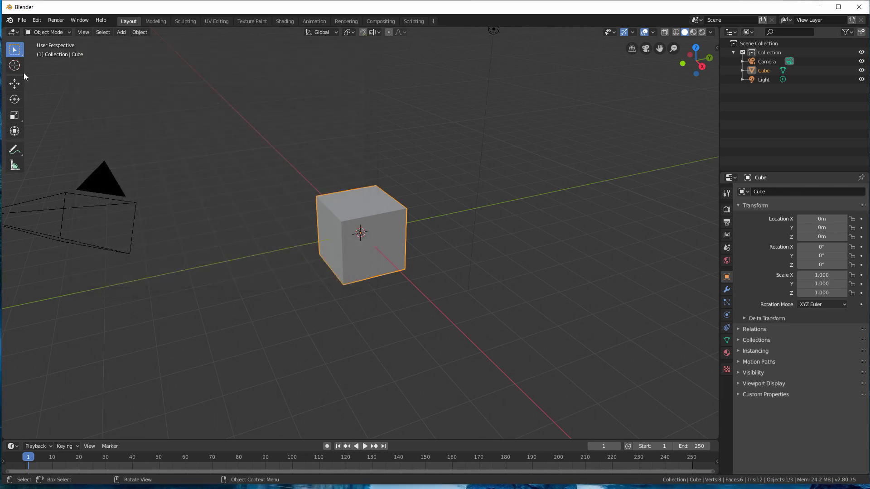
Check the list of editor types for the Animation Nodes editor without switching the viewport
{"action": "left_click", "coordinate": [14, 32]}
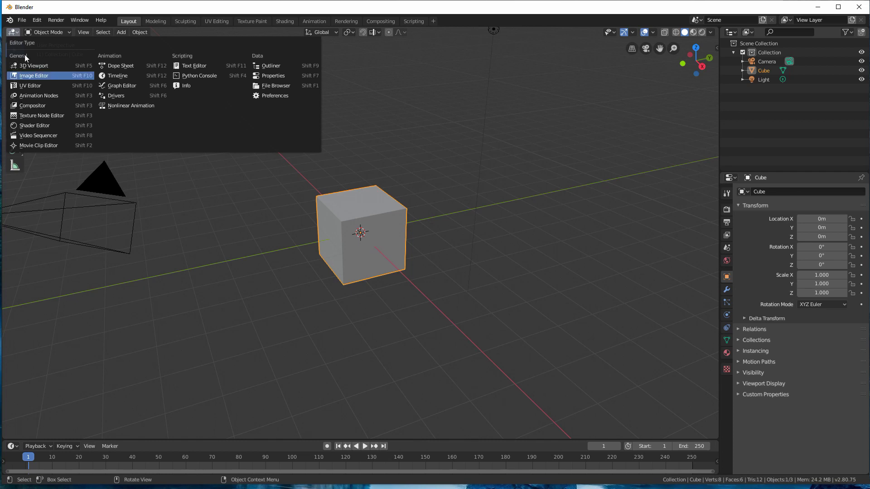
{"action": "left_click", "coordinate": [14, 32]}
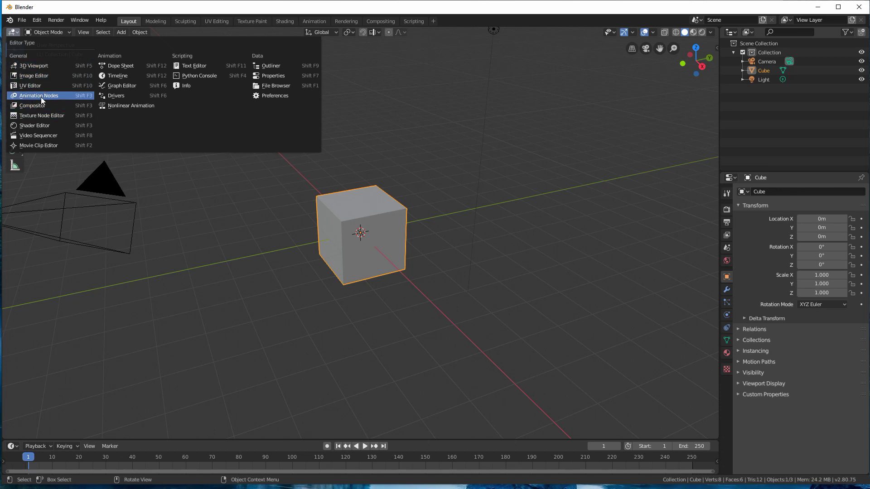
{"action": "left_click", "coordinate": [227, 210]}
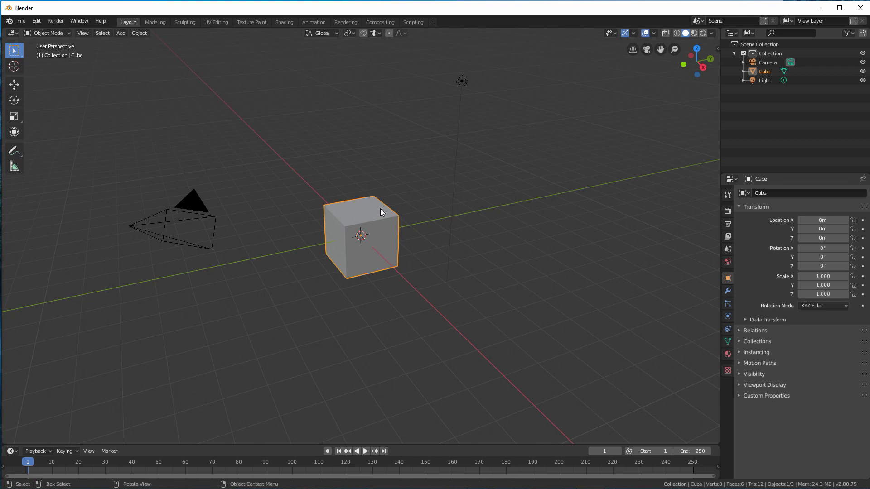
Minimize Blender and open the Ferrer2019-2020 > Exercice04 > Sources folder in File Explorer
{"action": "left_click", "coordinate": [820, 8]}
{"action": "double_click", "coordinate": [25, 86]}
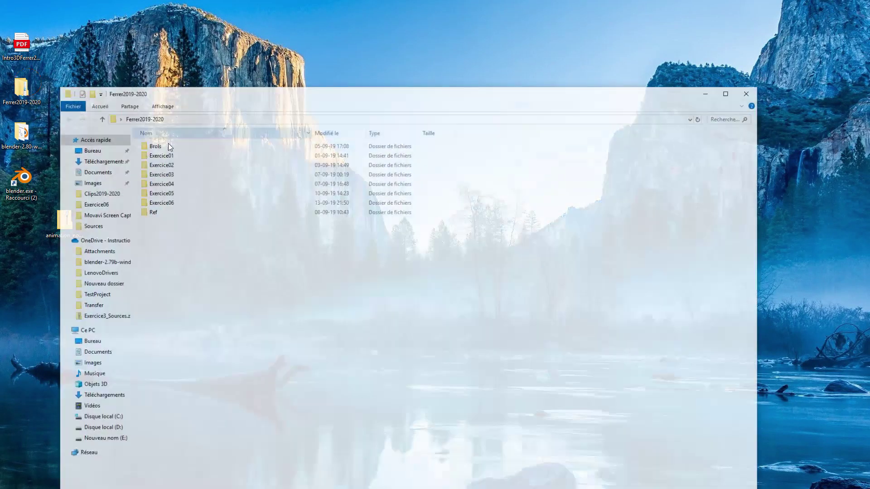
{"action": "double_click", "coordinate": [156, 183]}
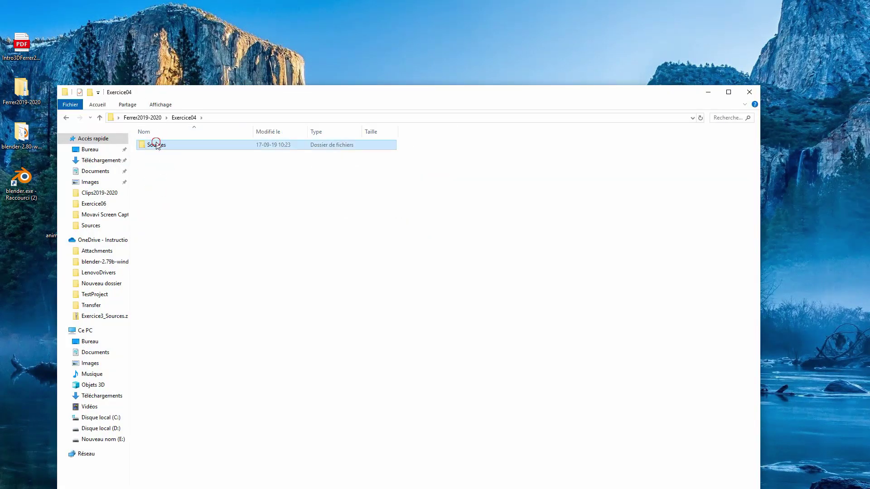
{"action": "double_click", "coordinate": [154, 144]}
View the source image portrait.jpg in Photos, close it, and reposition the Sources folder window
{"action": "double_click", "coordinate": [209, 154]}
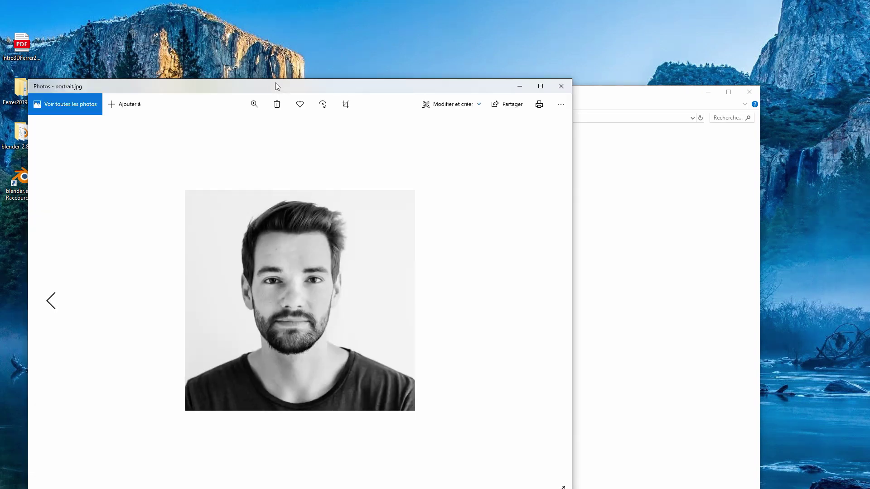
{"action": "left_click_drag", "start_coordinate": [276, 83], "coordinate": [374, 49]}
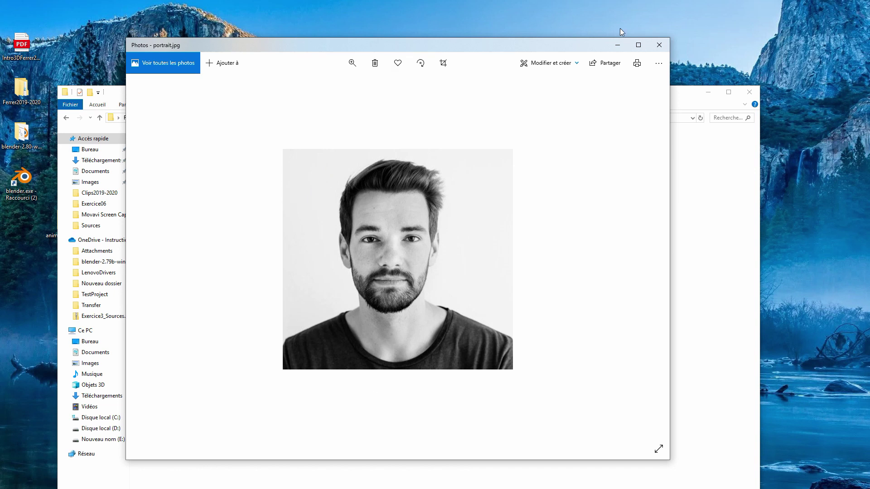
{"action": "left_click", "coordinate": [659, 45]}
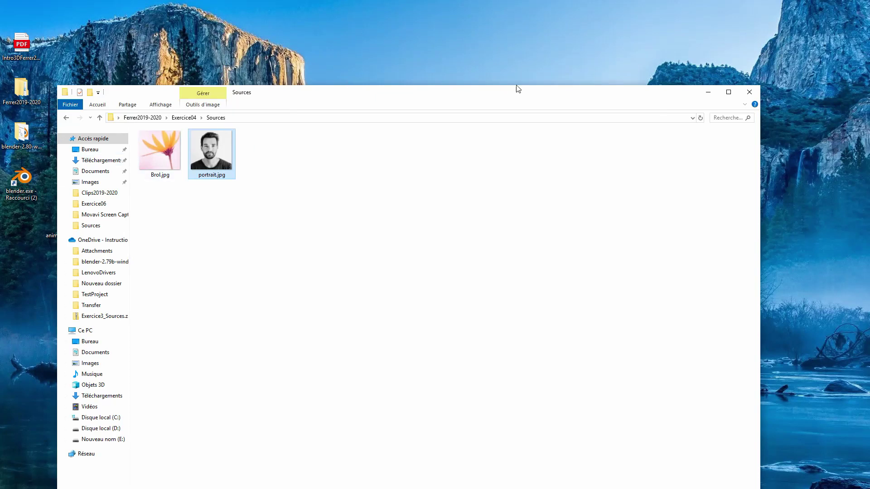
{"action": "left_click_drag", "start_coordinate": [456, 94], "coordinate": [510, 68]}
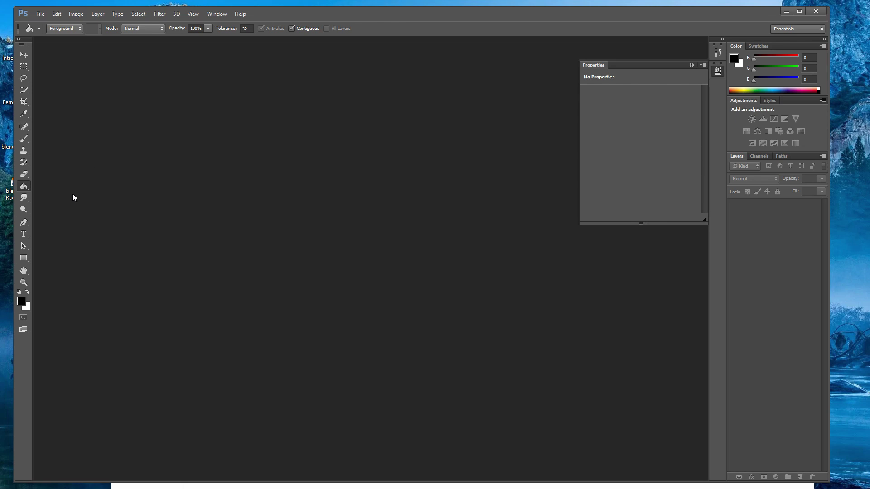
Open Brol.jpg from the Exercice04 Sources folder in Photoshop
{"action": "left_click_drag", "start_coordinate": [294, 9], "coordinate": [288, 10]}
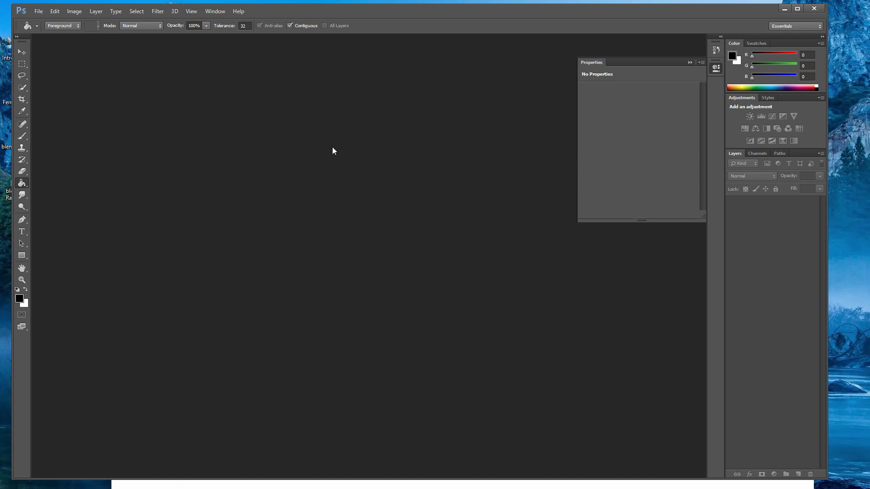
{"action": "left_click", "coordinate": [39, 11]}
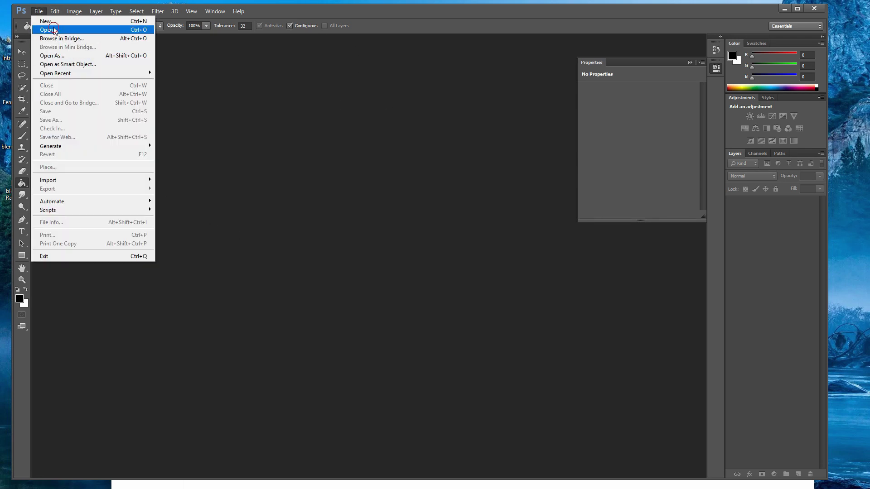
{"action": "left_click", "coordinate": [46, 30]}
{"action": "left_click", "coordinate": [119, 75]}
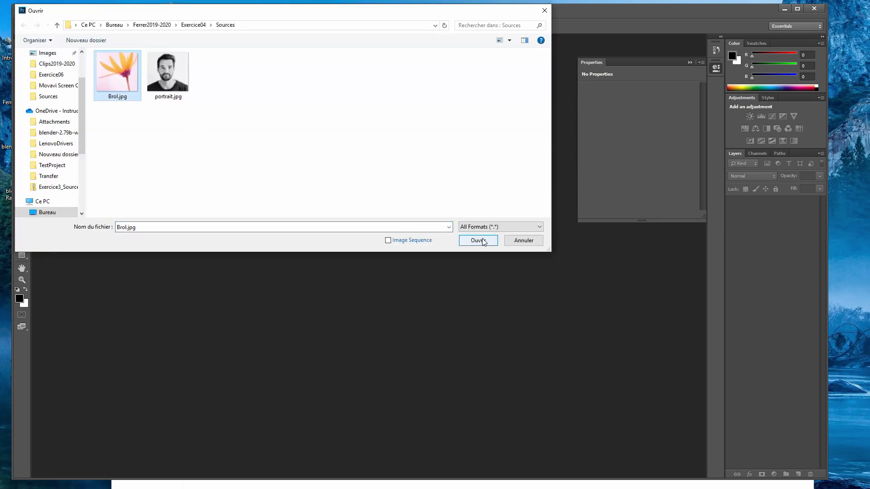
{"action": "left_click", "coordinate": [483, 242]}
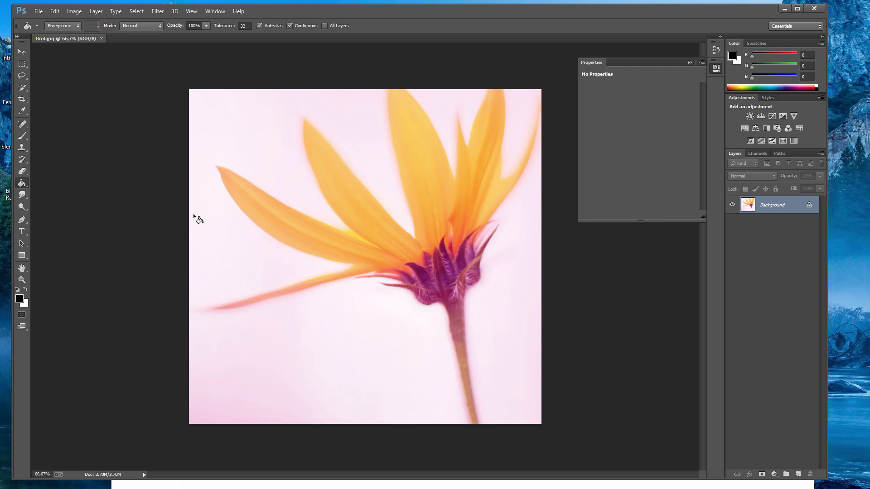
Crop the flower image to a 1:1 square using a 1024 by 1024 ratio, and switch back to the Move tool
{"action": "left_click", "coordinate": [22, 101]}
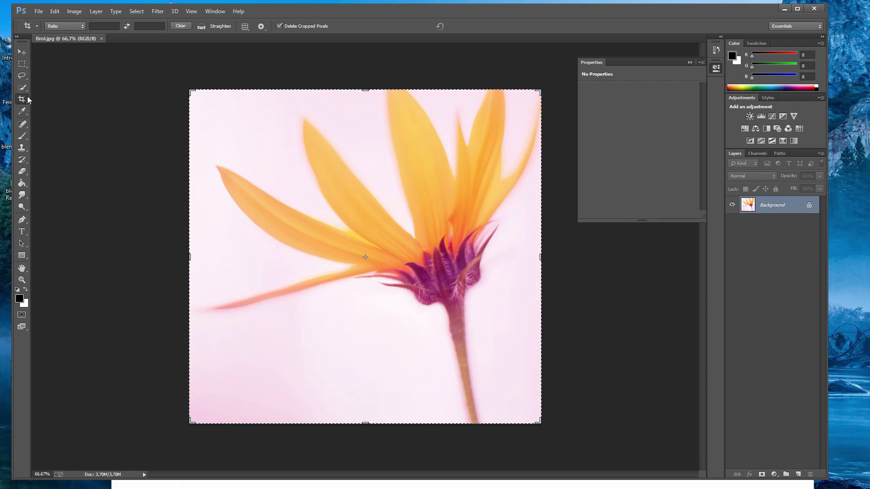
{"action": "left_click", "coordinate": [101, 26]}
{"action": "type", "text": "1024"}
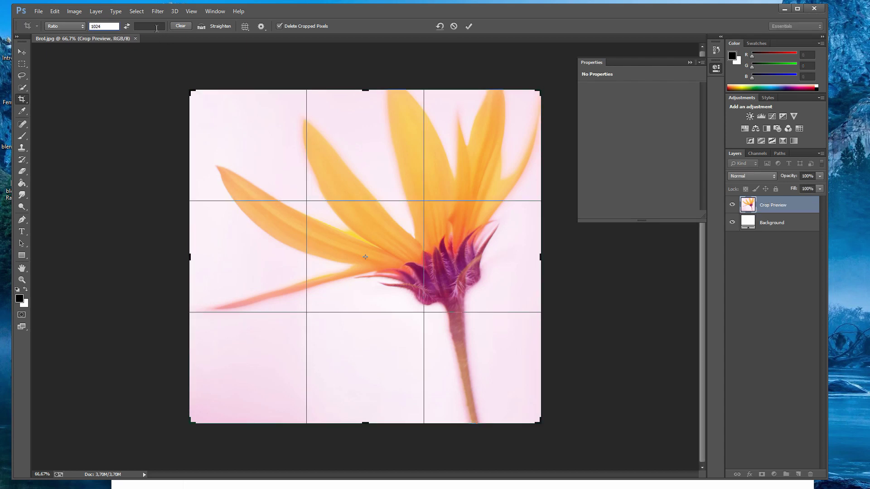
{"action": "left_click", "coordinate": [155, 26]}
{"action": "type", "text": "1024"}
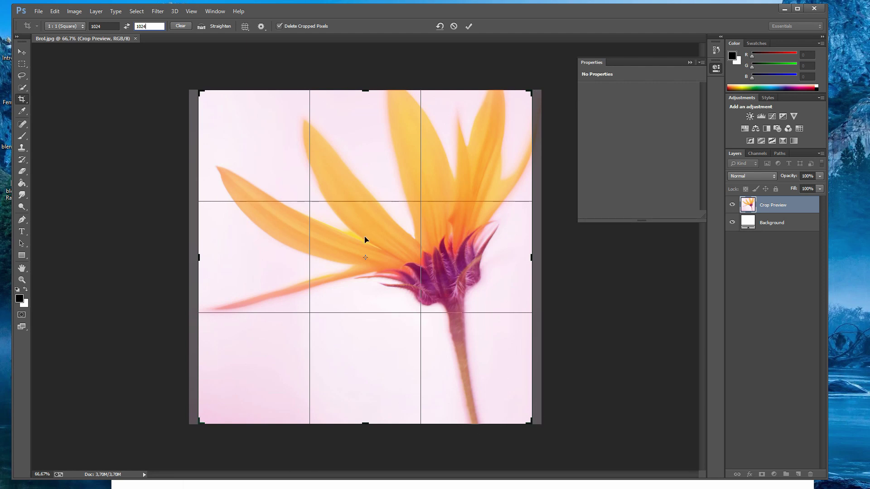
{"action": "key", "text": "Return"}
{"action": "right_click", "coordinate": [353, 222]}
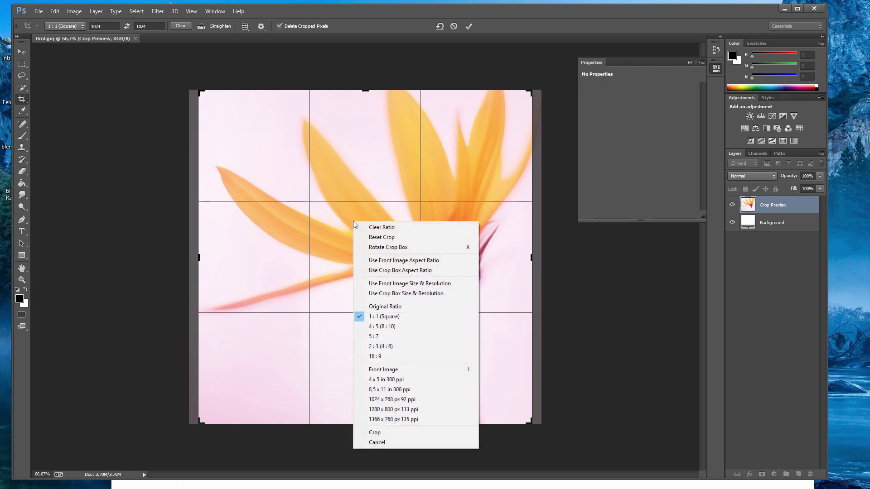
{"action": "left_click", "coordinate": [380, 432]}
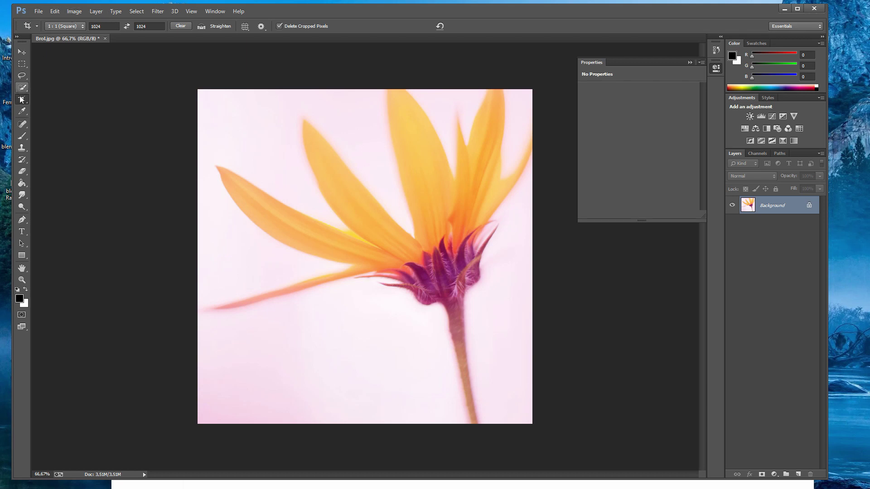
{"action": "left_click", "coordinate": [22, 53]}
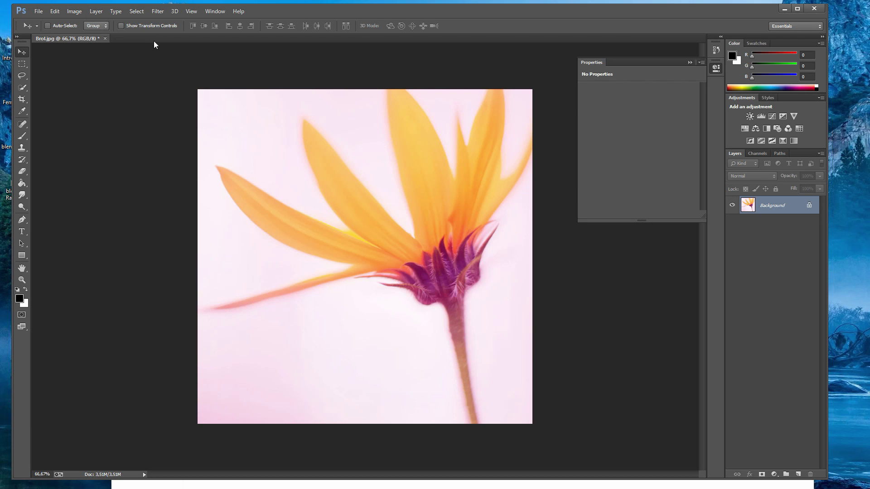
Convert the cropped flower image to black and white with the Default preset
{"action": "left_click", "coordinate": [72, 13]}
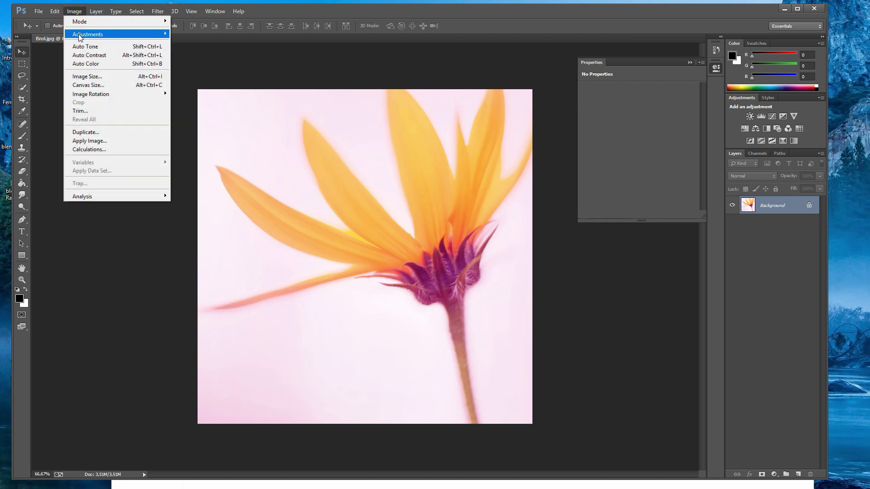
{"action": "mouse_move", "coordinate": [86, 35]}
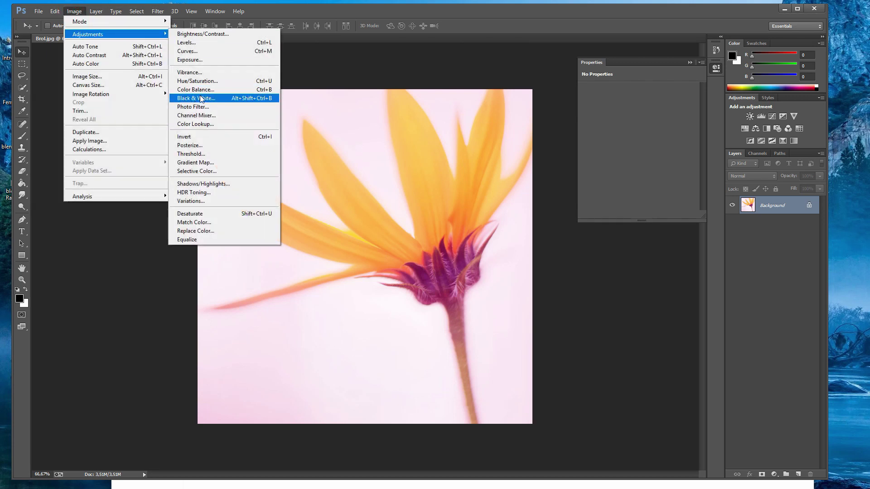
{"action": "left_click", "coordinate": [74, 13]}
{"action": "left_click", "coordinate": [73, 14]}
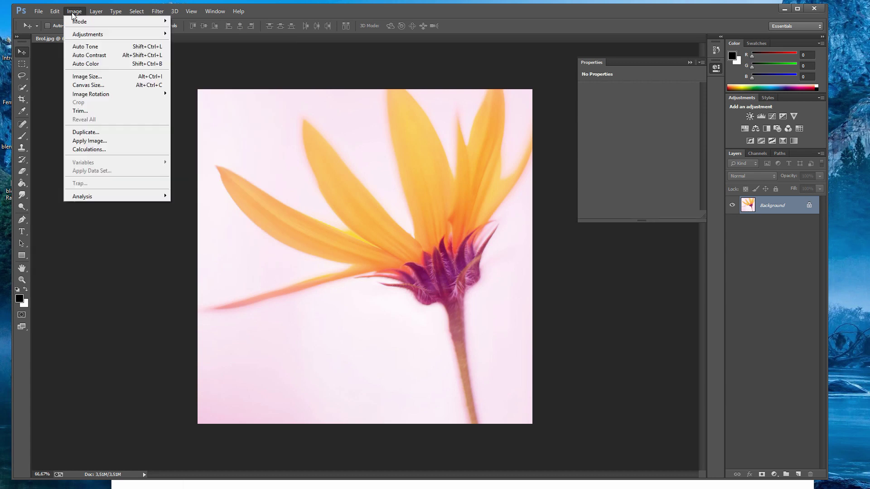
{"action": "mouse_move", "coordinate": [113, 35]}
{"action": "mouse_move", "coordinate": [163, 36]}
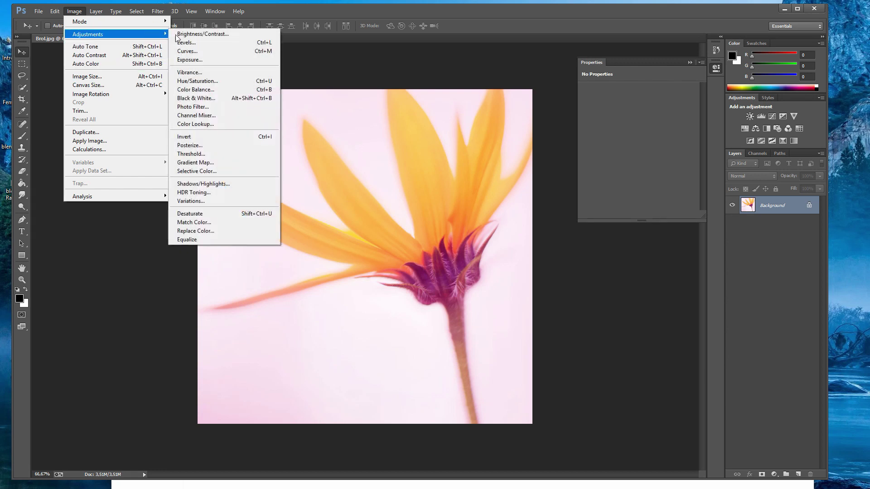
{"action": "left_click", "coordinate": [192, 101]}
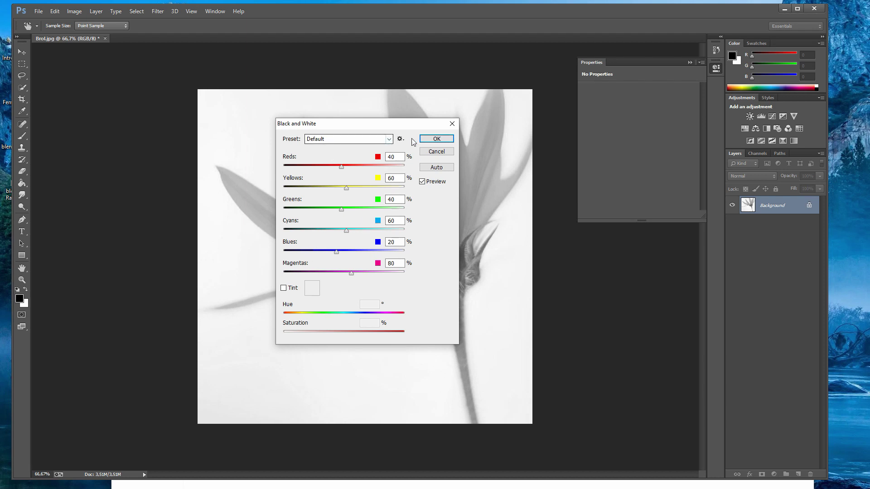
{"action": "left_click", "coordinate": [436, 139]}
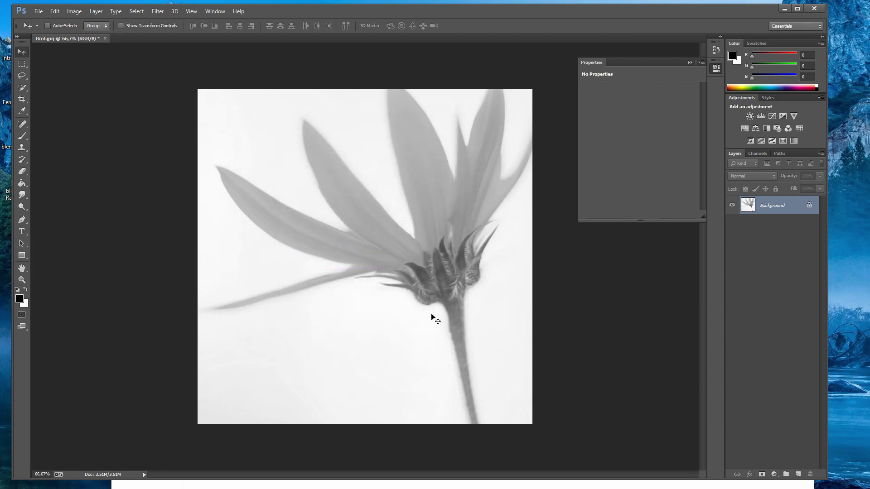
Raise the black-and-white image's contrast to 100 with the Brightness/Contrast adjustment
{"action": "left_click", "coordinate": [75, 11]}
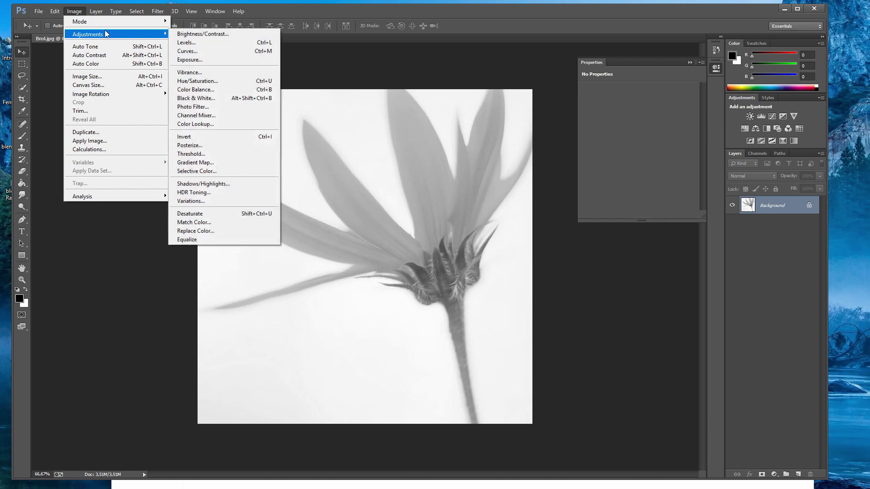
{"action": "left_click", "coordinate": [198, 34]}
{"action": "left_click_drag", "start_coordinate": [346, 219], "coordinate": [373, 222]}
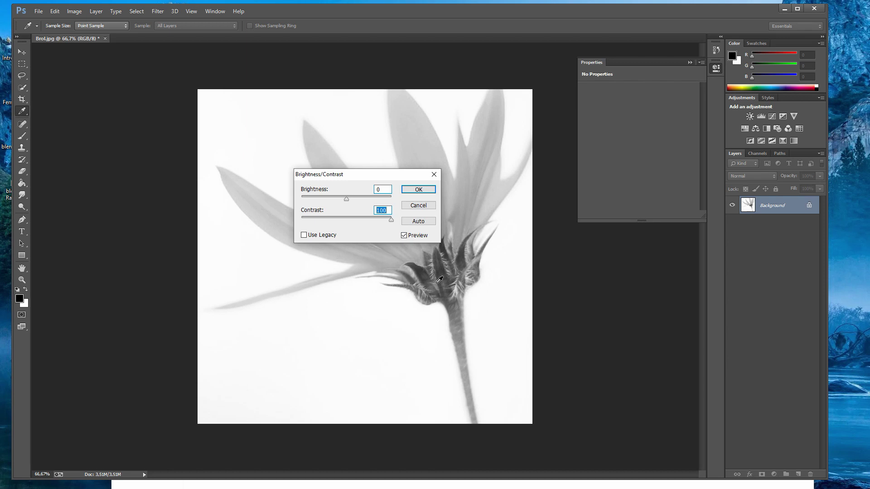
{"action": "left_click", "coordinate": [421, 192]}
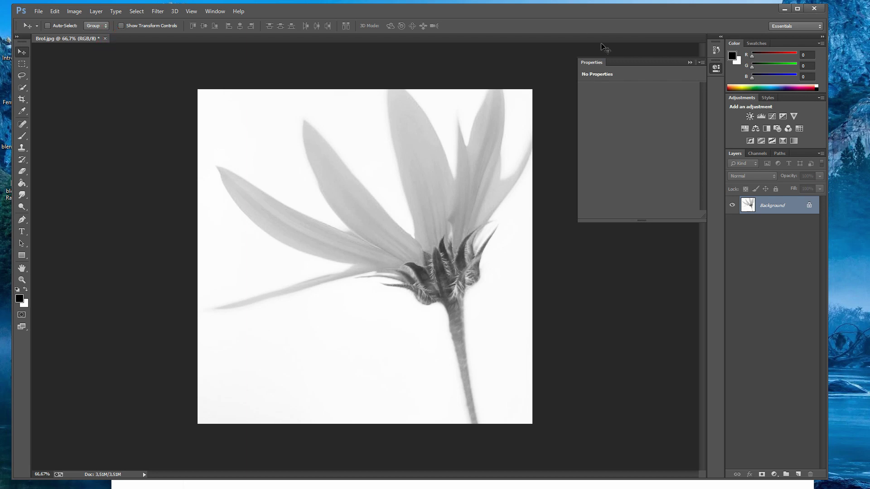
Close Photoshop and the Sources folder window to return to Blender, and delete the default cube
{"action": "left_click", "coordinate": [811, 7]}
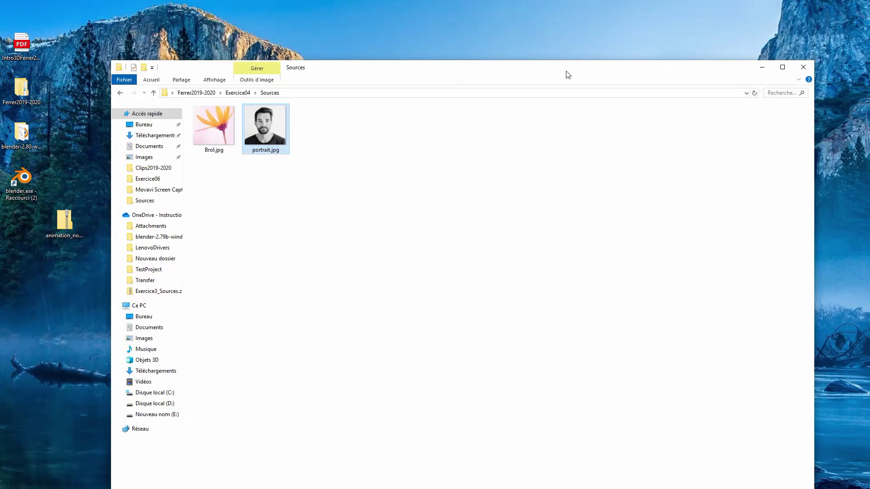
{"action": "left_click", "coordinate": [799, 68]}
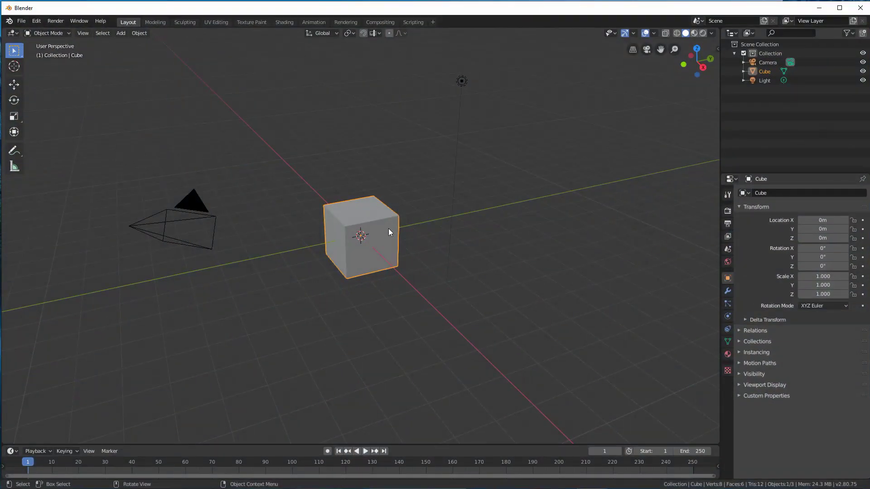
{"action": "key", "text": "x"}
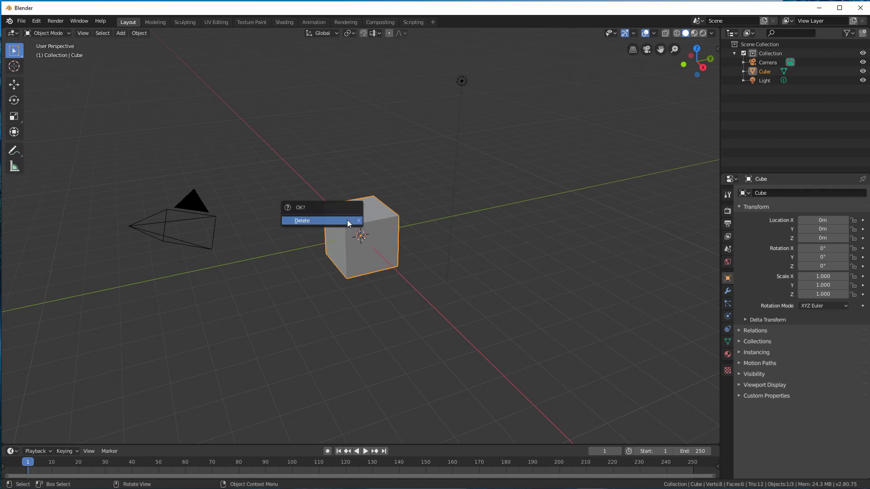
{"action": "left_click", "coordinate": [323, 223]}
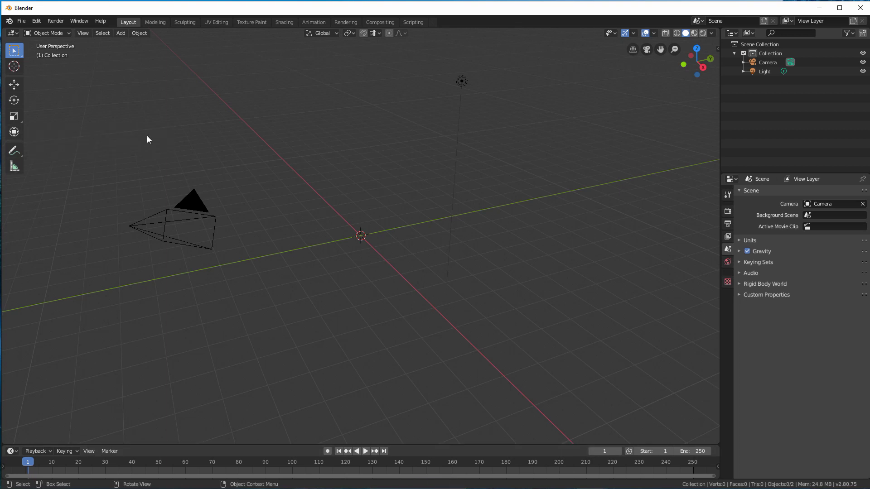
Add a mesh grid at the origin with 100 X subdivisions and 100 Y subdivisions
{"action": "left_click", "coordinate": [123, 34]}
{"action": "mouse_move", "coordinate": [126, 44]}
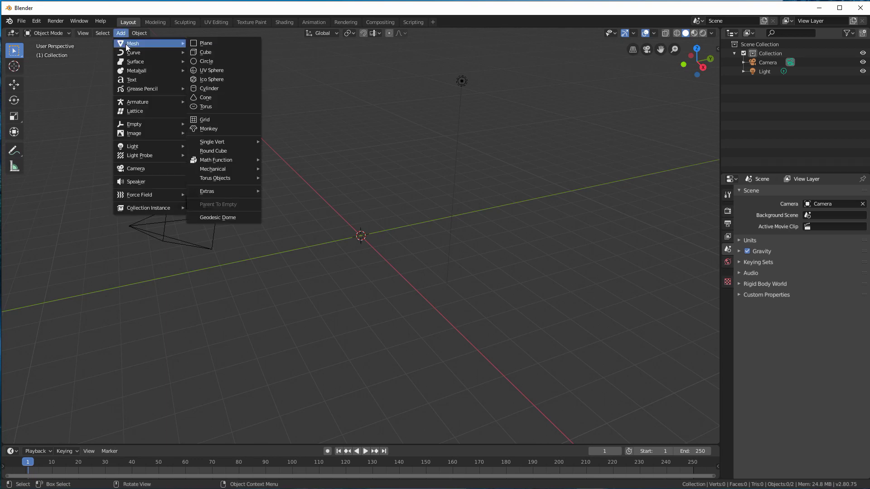
{"action": "left_click", "coordinate": [203, 119]}
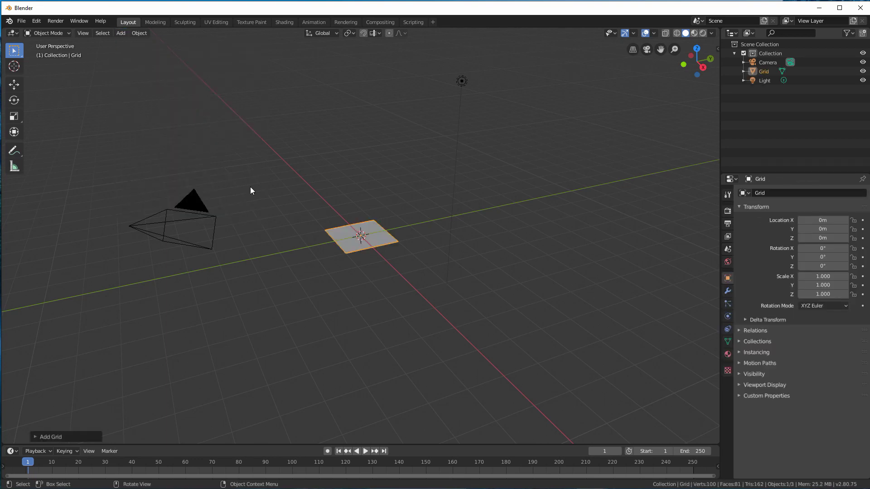
{"action": "left_click", "coordinate": [37, 438]}
{"action": "left_click", "coordinate": [119, 339]}
{"action": "type", "text": "100"}
{"action": "left_click", "coordinate": [129, 349]}
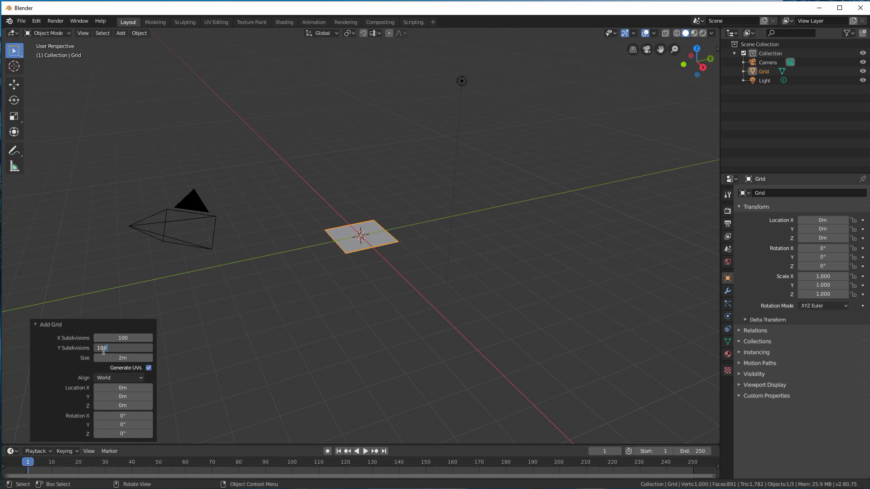
{"action": "type", "text": "100"}
{"action": "key", "text": "Return"}
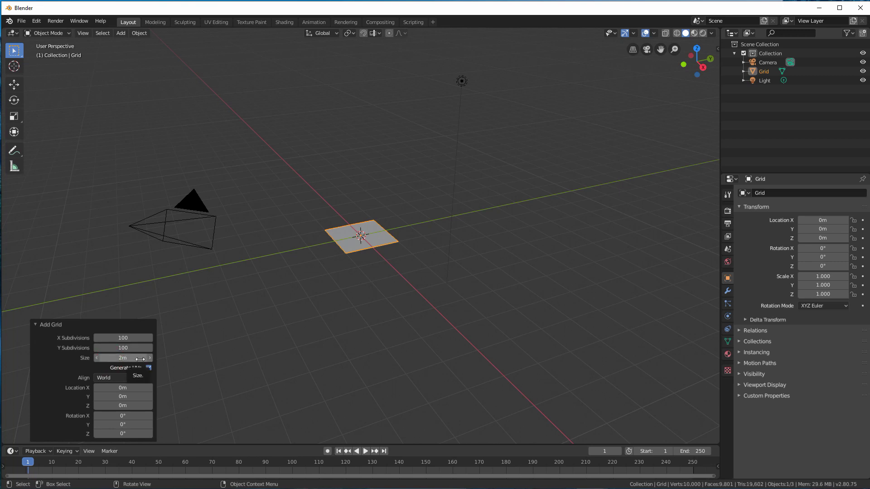
Set the new grid's size to 100 m
{"action": "key", "text": "KP_1"}
{"action": "left_click", "coordinate": [133, 358]}
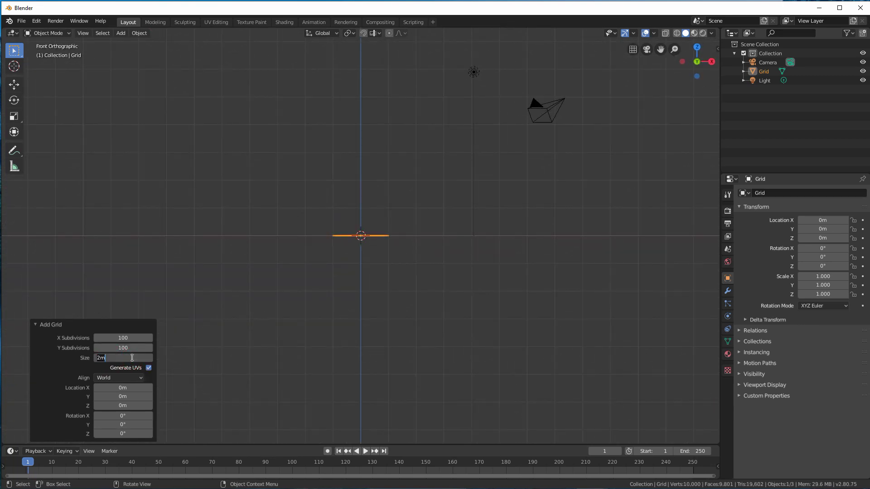
{"action": "type", "text": "100"}
{"action": "key", "text": "Return"}
{"action": "middle_click_drag", "start_coordinate": [330, 218], "coordinate": [341, 232]}
{"action": "scroll", "coordinate": [341, 232], "scroll_direction": "down", "scroll_amount": 8}
{"action": "scroll", "coordinate": [236, 327], "scroll_direction": "up", "scroll_amount": 1}
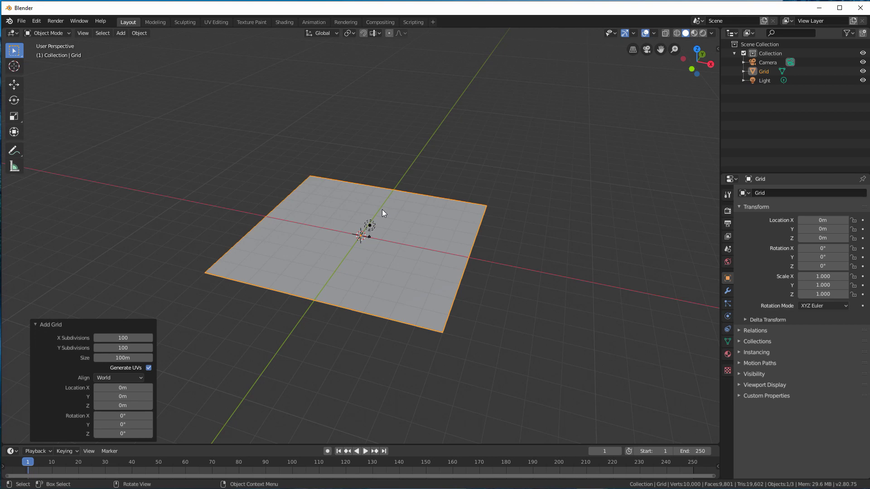
{"action": "scroll", "coordinate": [322, 252], "scroll_direction": "up", "scroll_amount": 5}
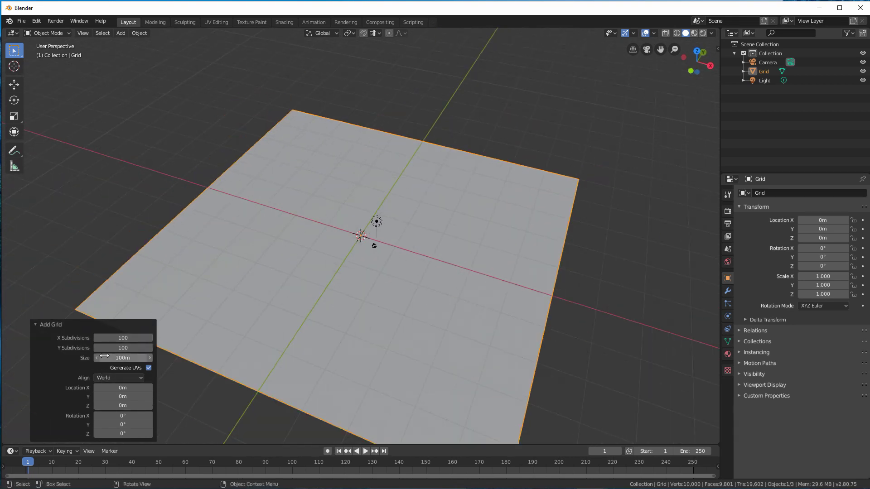
{"action": "scroll", "coordinate": [346, 349], "scroll_direction": "down", "scroll_amount": 5}
{"action": "middle_click_drag", "start_coordinate": [344, 349], "coordinate": [388, 290]}
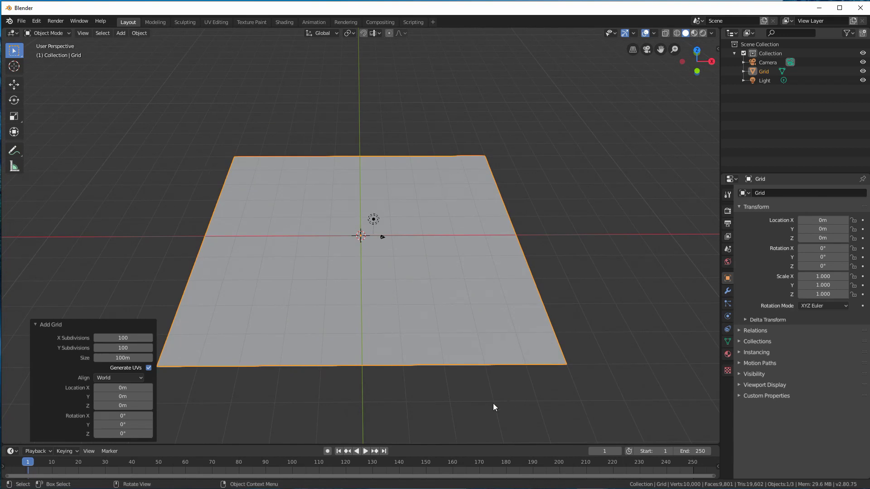
{"action": "middle_click_drag", "start_coordinate": [336, 334], "coordinate": [272, 317]}
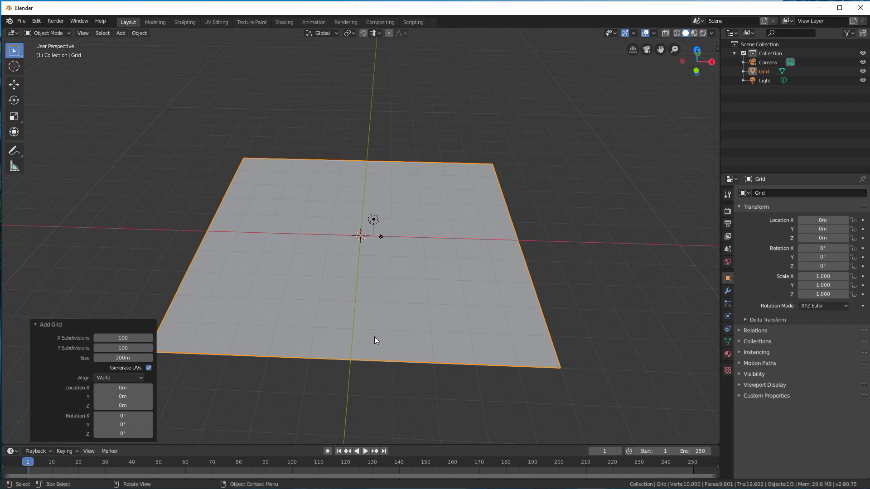
{"action": "middle_click_drag", "start_coordinate": [305, 341], "coordinate": [318, 340]}
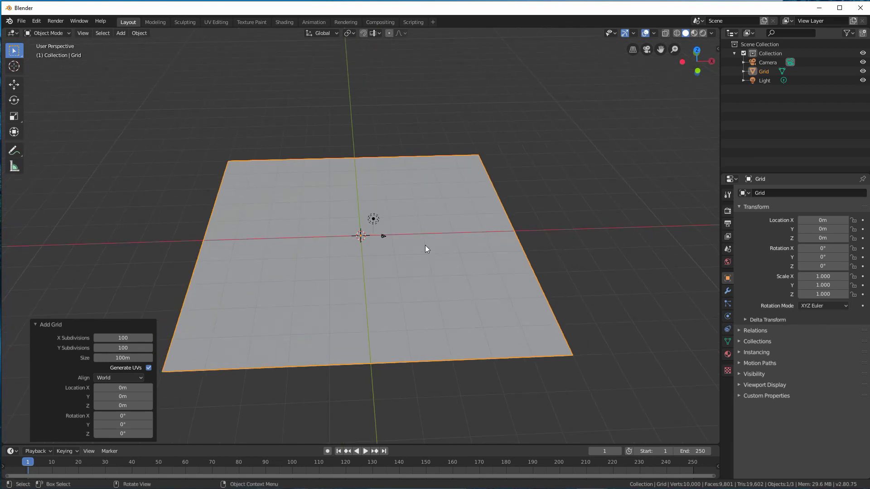
{"action": "middle_click_drag", "start_coordinate": [382, 258], "coordinate": [315, 230]}
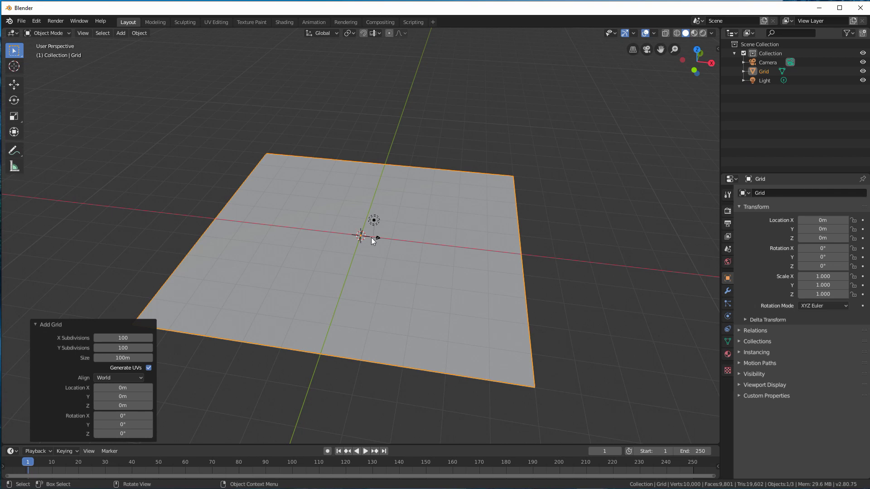
{"action": "mouse_move", "coordinate": [382, 227]}
{"action": "middle_mouse_down"}
{"action": "mouse_move", "coordinate": [417, 212]}
{"action": "mouse_move", "coordinate": [396, 238]}
{"action": "mouse_move", "coordinate": [370, 231]}
{"action": "middle_mouse_up"}
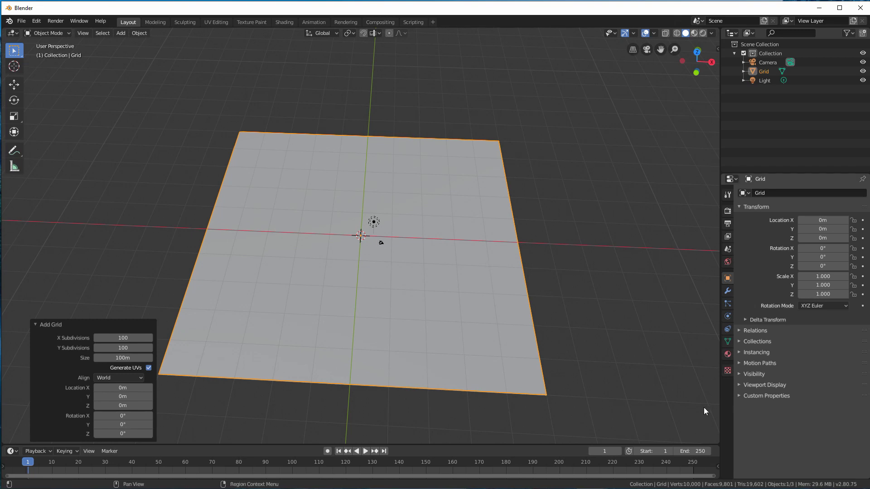
Add a Displace modifier to the grid and create a new texture for it
{"action": "left_click", "coordinate": [728, 291]}
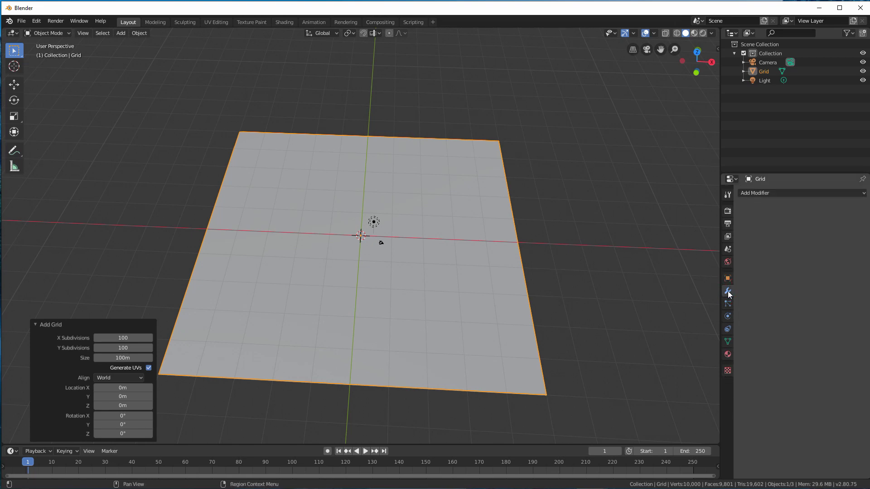
{"action": "left_click", "coordinate": [758, 194]}
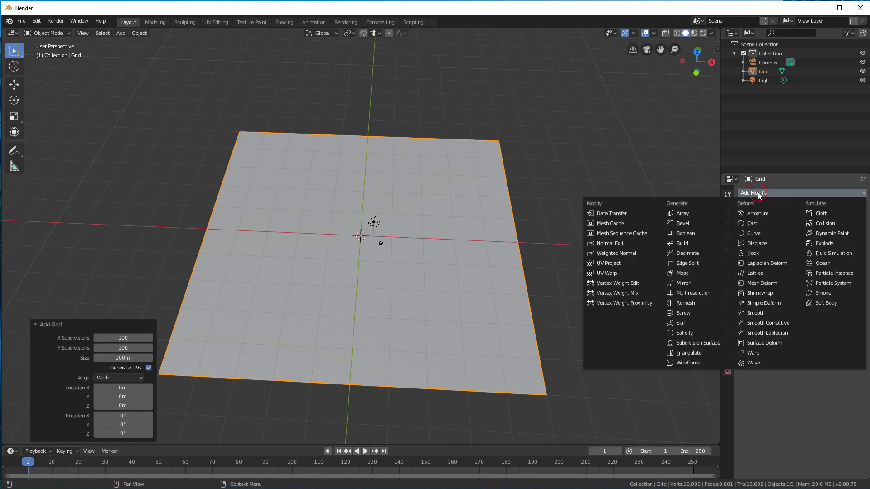
{"action": "left_click", "coordinate": [759, 242]}
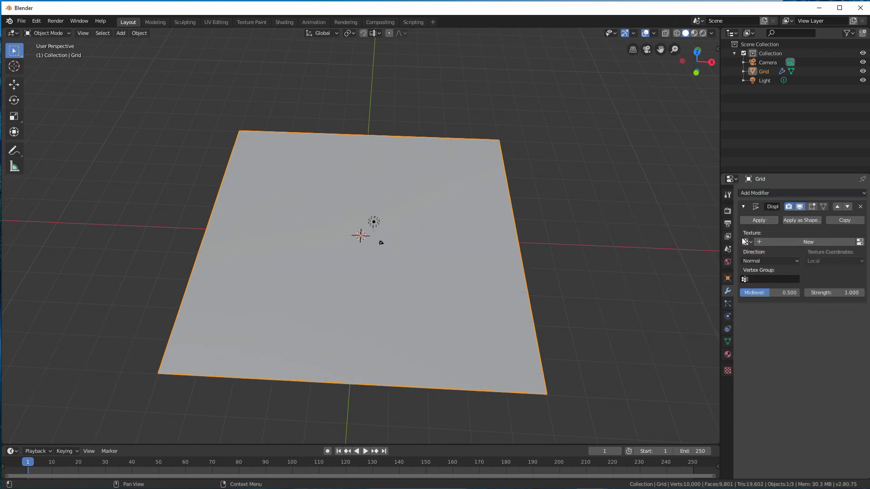
{"action": "left_click", "coordinate": [801, 242]}
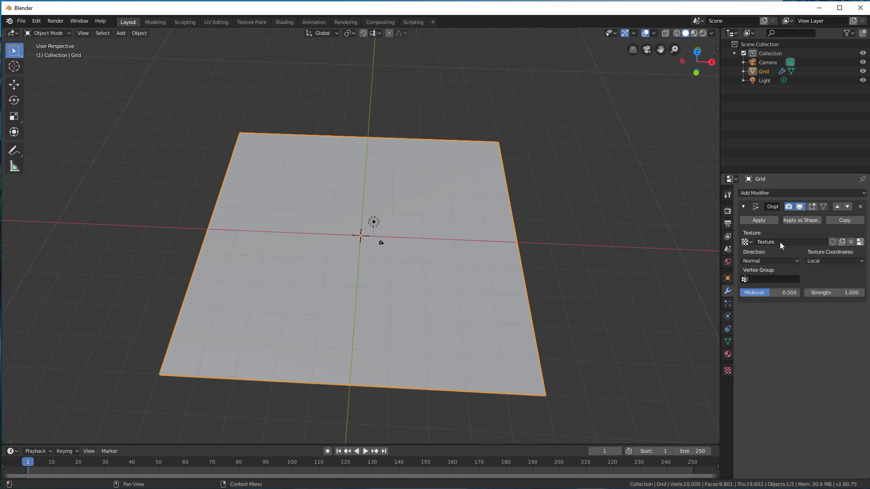
Rename the Displace modifier's texture as Displace_texture and set the modifier's texture coordinates to UV
{"action": "left_click", "coordinate": [779, 242]}
{"action": "left_click_drag", "start_coordinate": [779, 242], "coordinate": [753, 241]}
{"action": "type", "text": "D"}
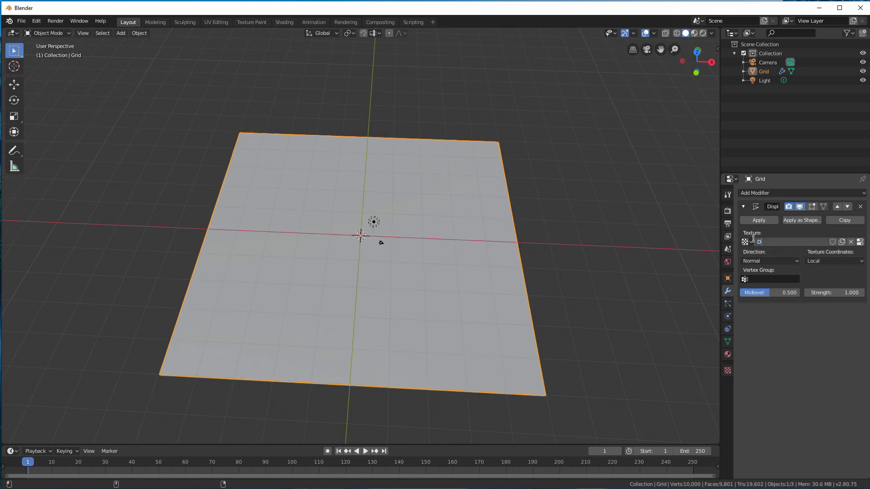
{"action": "type", "text": "isplace_texture"}
{"action": "left_click", "coordinate": [776, 242]}
{"action": "type", "text": "_"}
{"action": "left_click", "coordinate": [815, 261]}
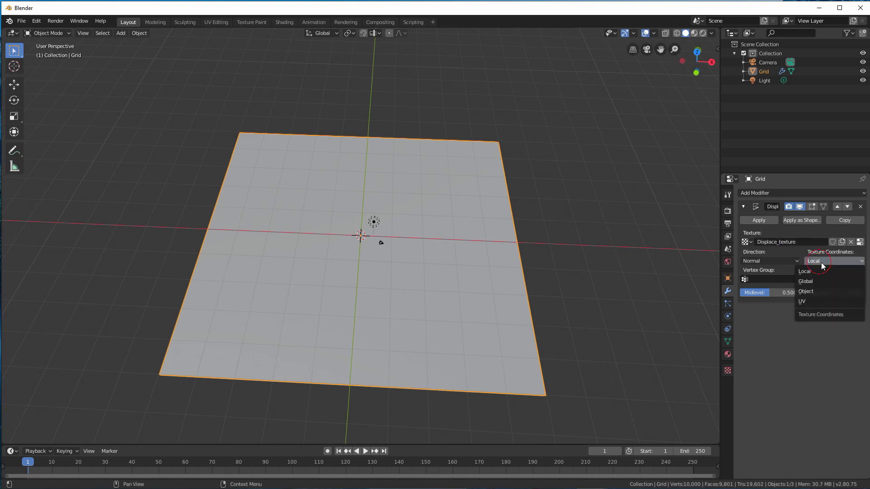
{"action": "left_click", "coordinate": [808, 303]}
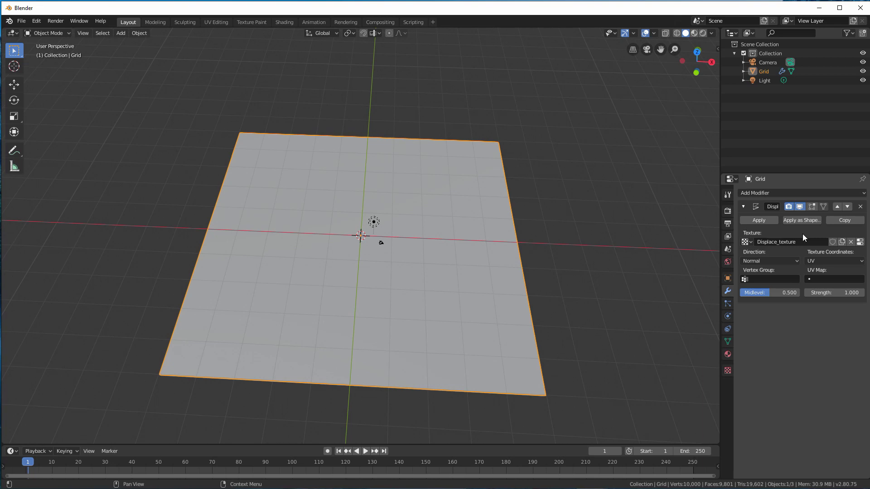
Load portrait.jpg from the Exercice04 Sources folder as the image for Displace_texture
{"action": "left_click", "coordinate": [859, 242]}
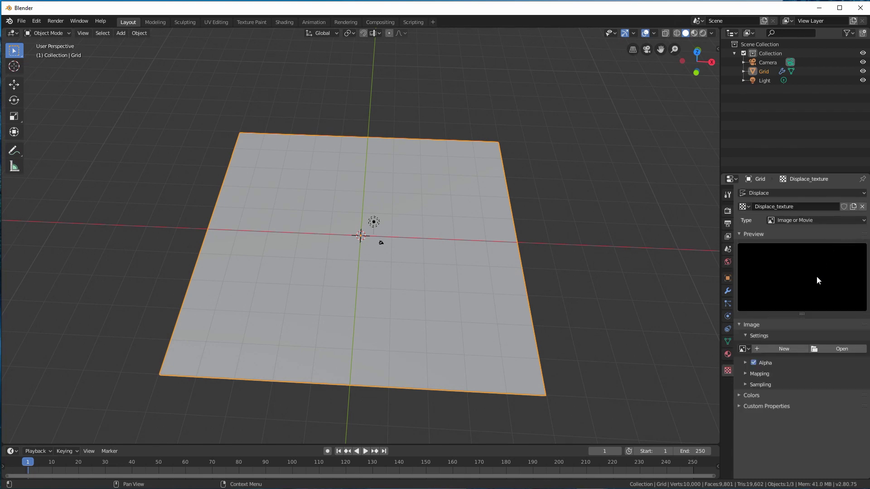
{"action": "left_click", "coordinate": [836, 349]}
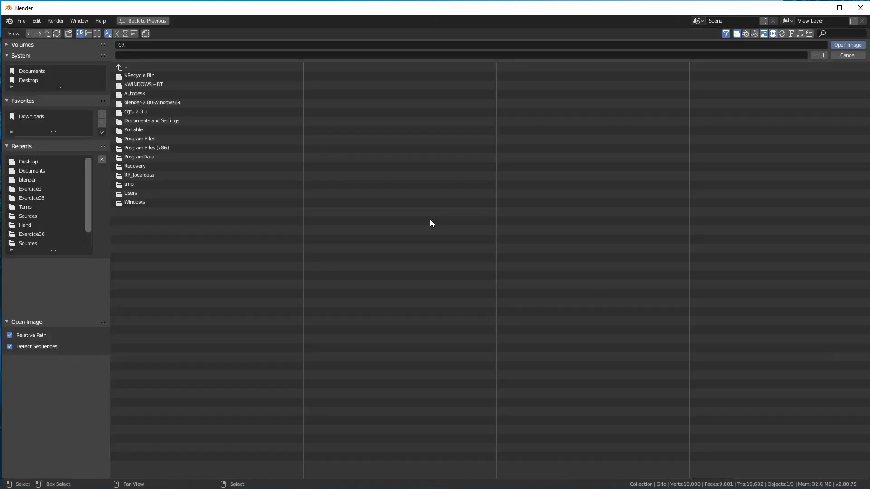
{"action": "left_click", "coordinate": [25, 162]}
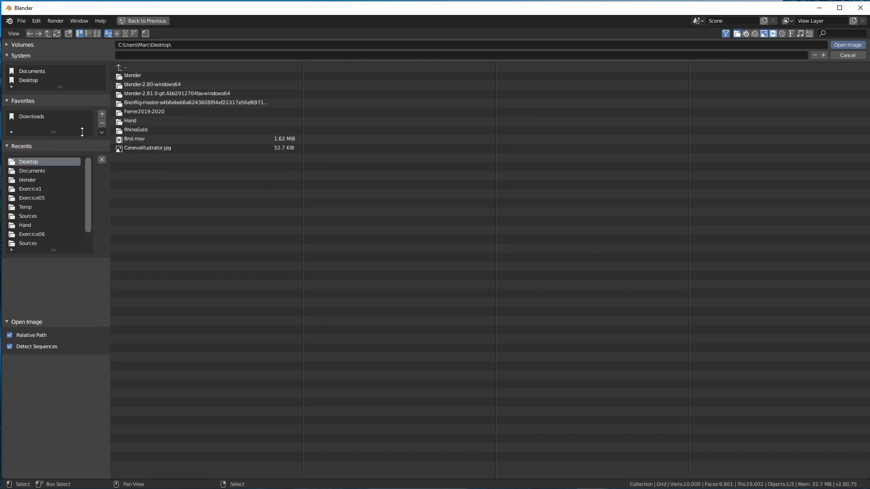
{"action": "left_click", "coordinate": [148, 107]}
{"action": "left_click", "coordinate": [136, 111]}
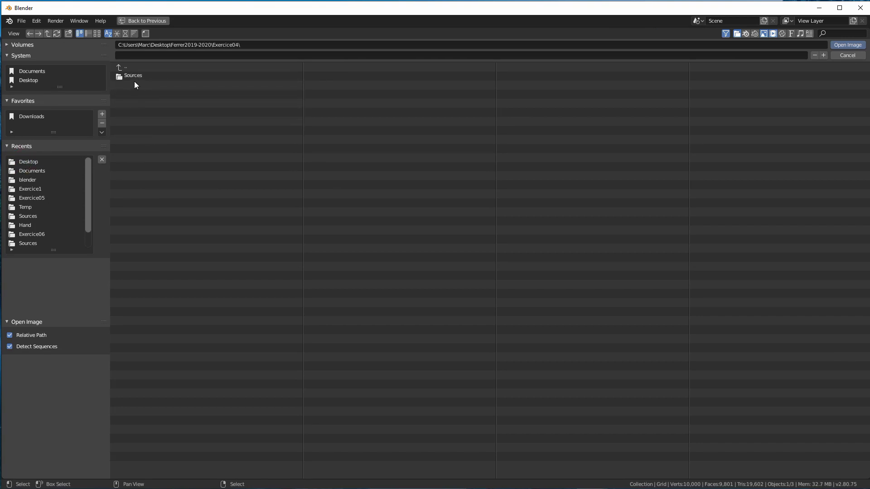
{"action": "left_click", "coordinate": [132, 75]}
{"action": "left_click", "coordinate": [132, 84]}
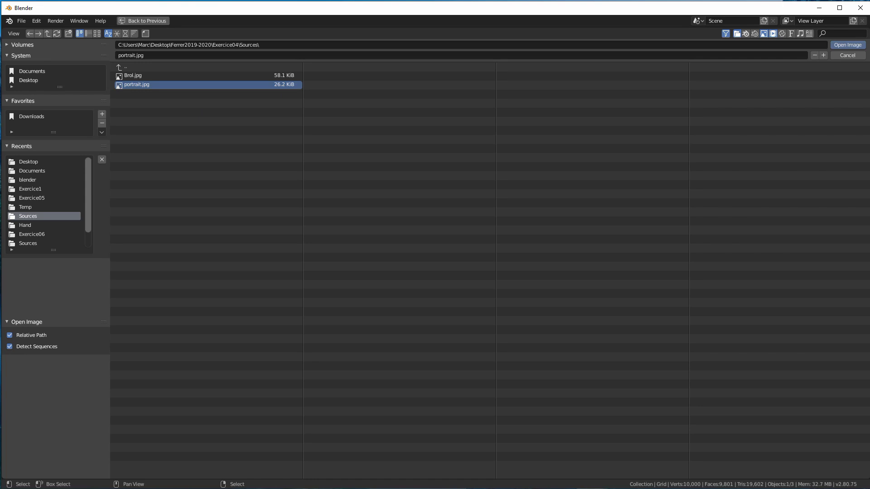
{"action": "left_click", "coordinate": [848, 45]}
{"action": "middle_click_drag", "start_coordinate": [394, 208], "coordinate": [338, 232]}
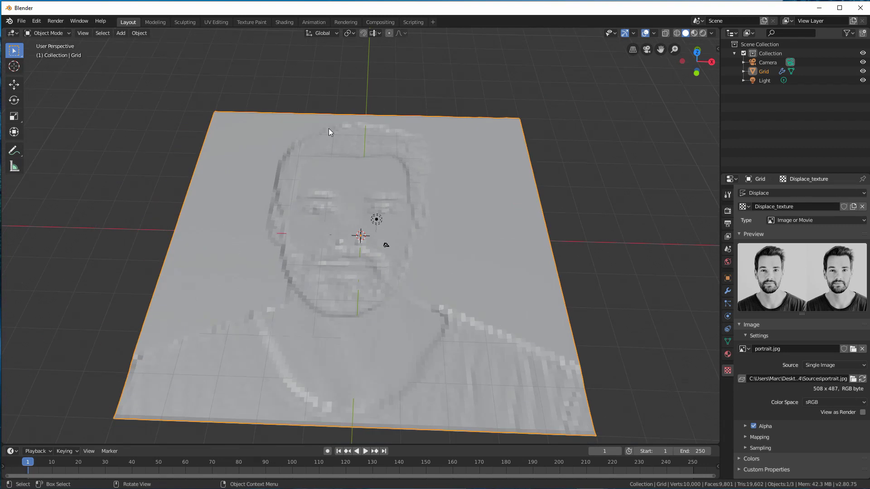
{"action": "scroll", "coordinate": [325, 255], "scroll_direction": "down", "scroll_amount": 2}
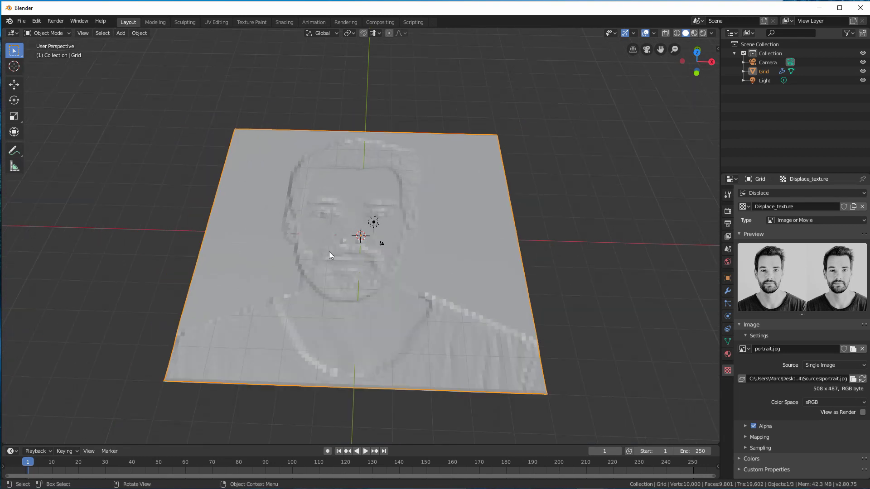
{"action": "middle_click_drag", "start_coordinate": [425, 219], "coordinate": [442, 210]}
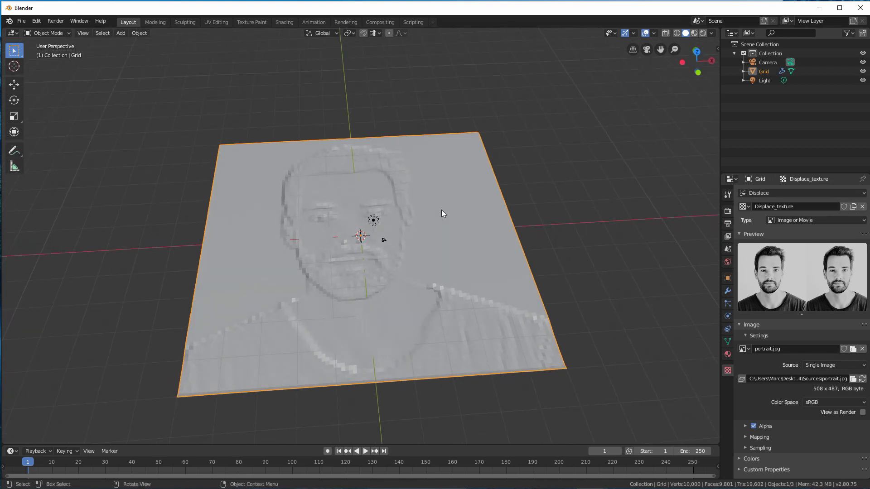
In the UV editor, scale all of the grid's UVs to 0.99 on X, Y and Z, and return to the Layout workspace
{"action": "left_click", "coordinate": [214, 23]}
{"action": "scroll", "coordinate": [184, 204], "scroll_direction": "up", "scroll_amount": 3}
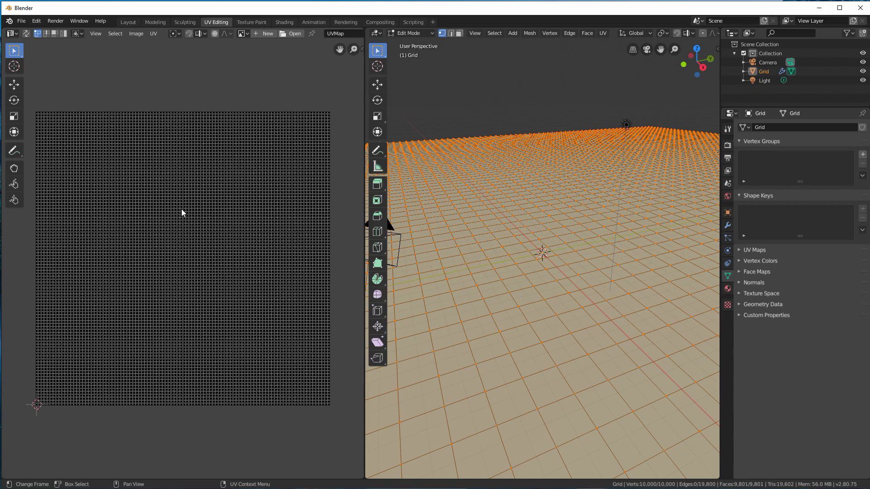
{"action": "scroll", "coordinate": [548, 180], "scroll_direction": "down", "scroll_amount": 2}
{"action": "middle_click_drag", "start_coordinate": [549, 180], "coordinate": [536, 250]}
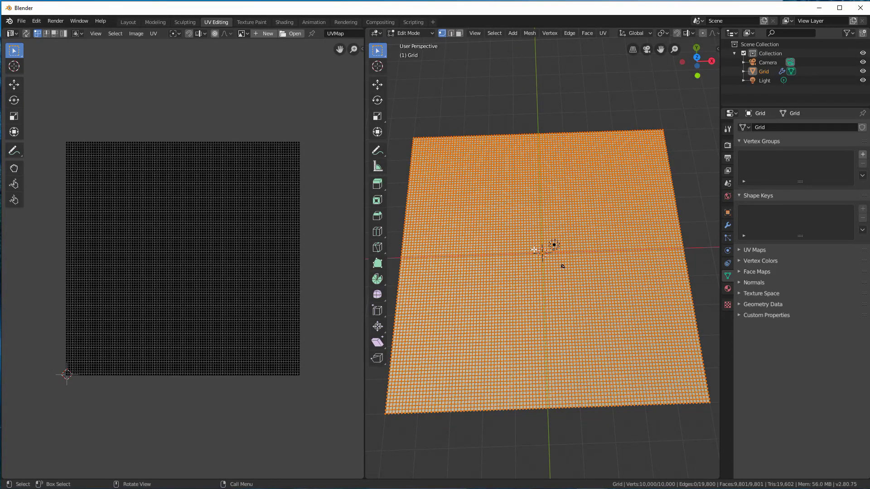
{"action": "scroll", "coordinate": [155, 176], "scroll_direction": "up", "scroll_amount": 1}
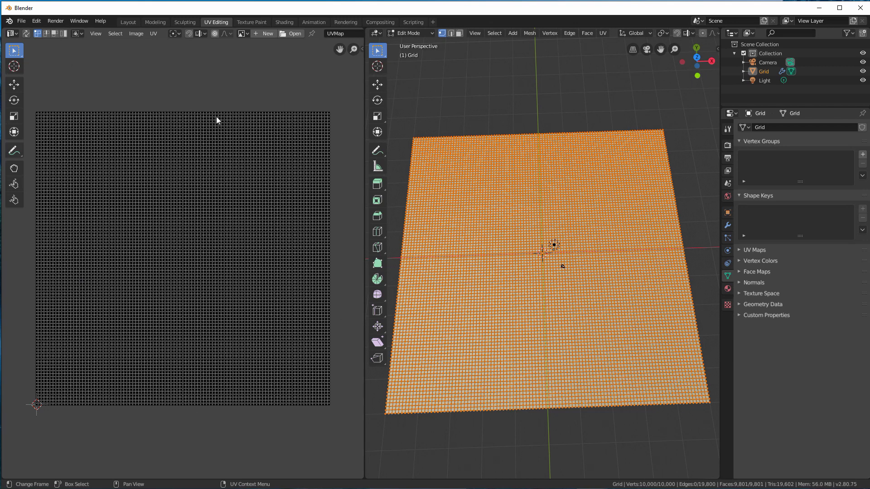
{"action": "left_click_drag", "start_coordinate": [31, 102], "coordinate": [342, 413]}
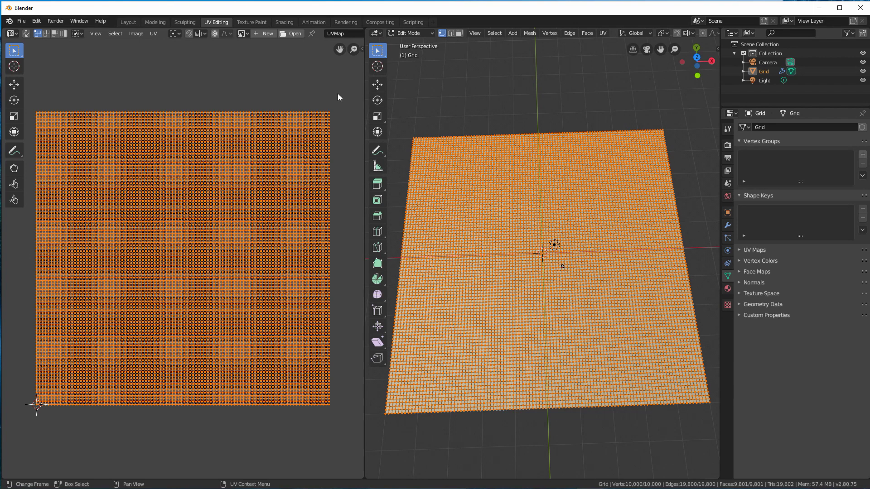
{"action": "key", "text": "s"}
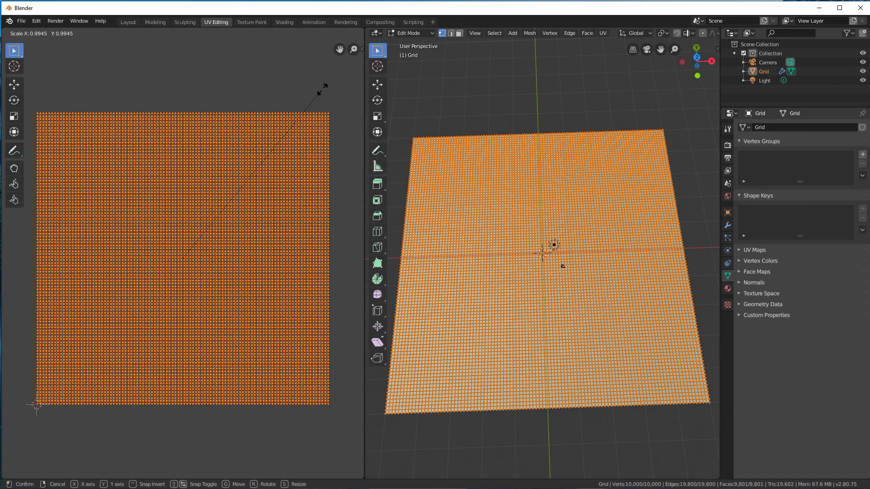
{"action": "left_click", "coordinate": [321, 89]}
{"action": "left_click", "coordinate": [36, 472]}
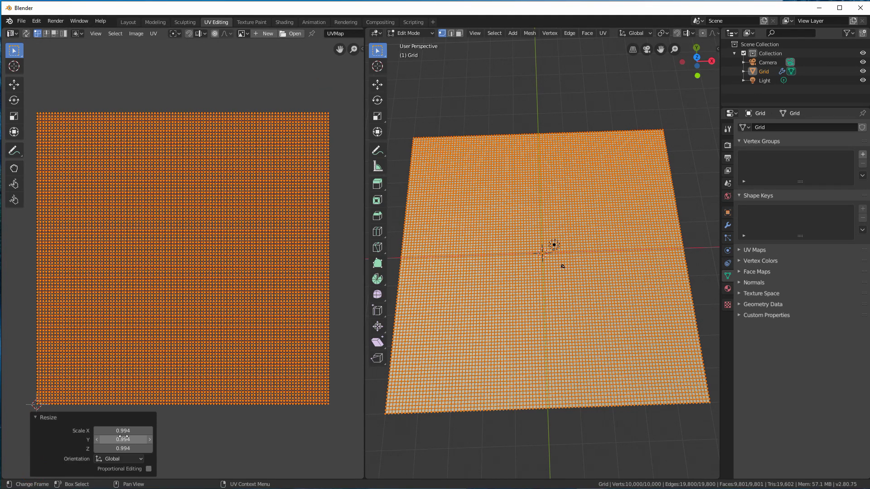
{"action": "left_click_drag", "start_coordinate": [129, 430], "coordinate": [146, 451]}
{"action": "type", "text": "0.99"}
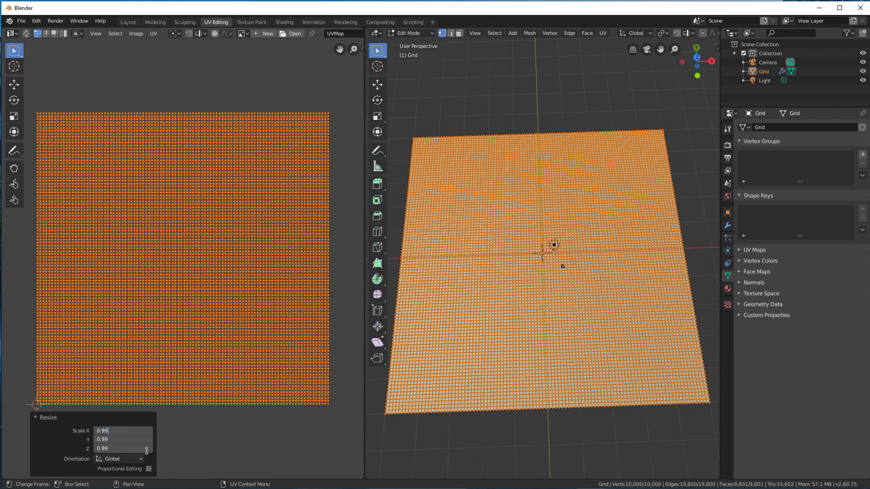
{"action": "key", "text": "Return"}
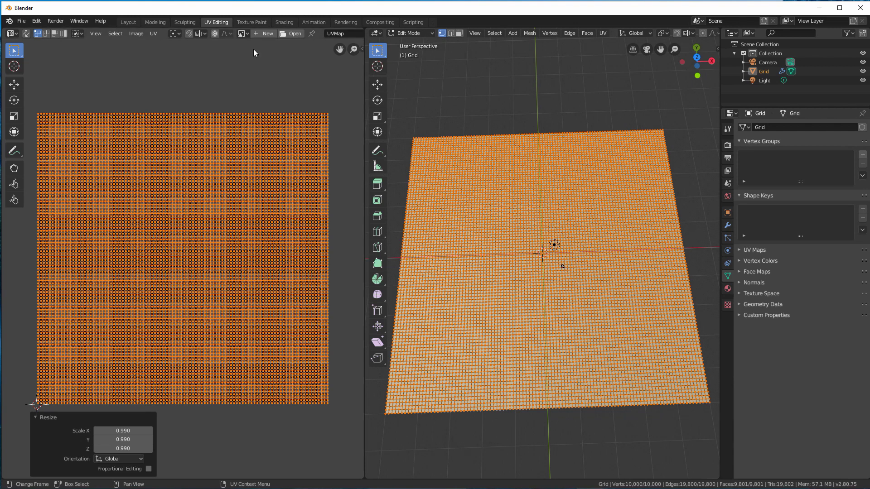
{"action": "left_click", "coordinate": [130, 25]}
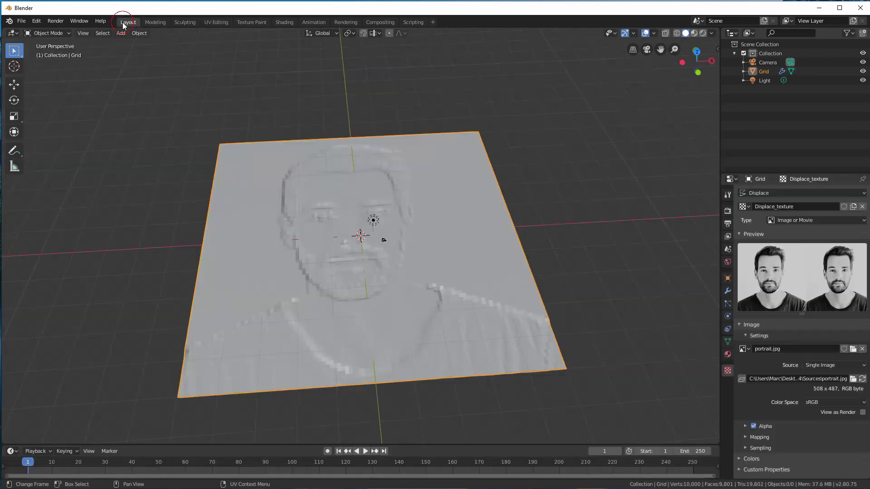
Set the strength of the grid's Displace modifier to 10
{"action": "middle_click_drag", "start_coordinate": [363, 265], "coordinate": [345, 284]}
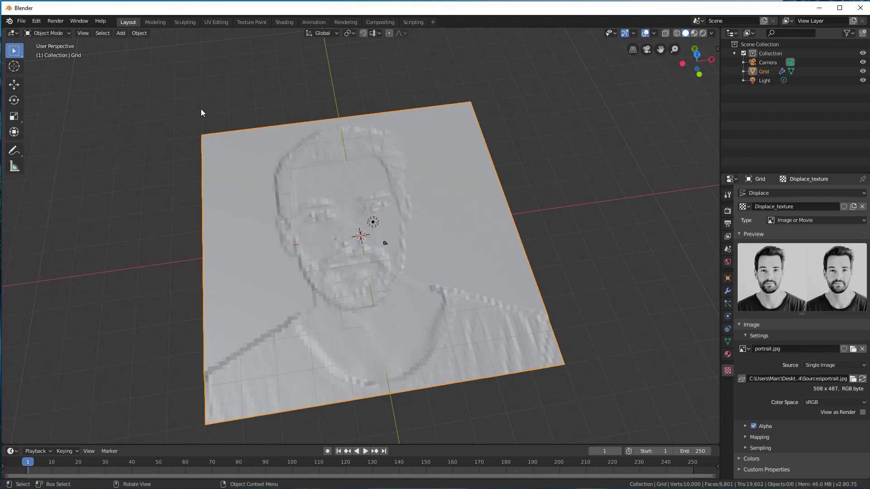
{"action": "middle_click_drag", "start_coordinate": [338, 434], "coordinate": [357, 258]}
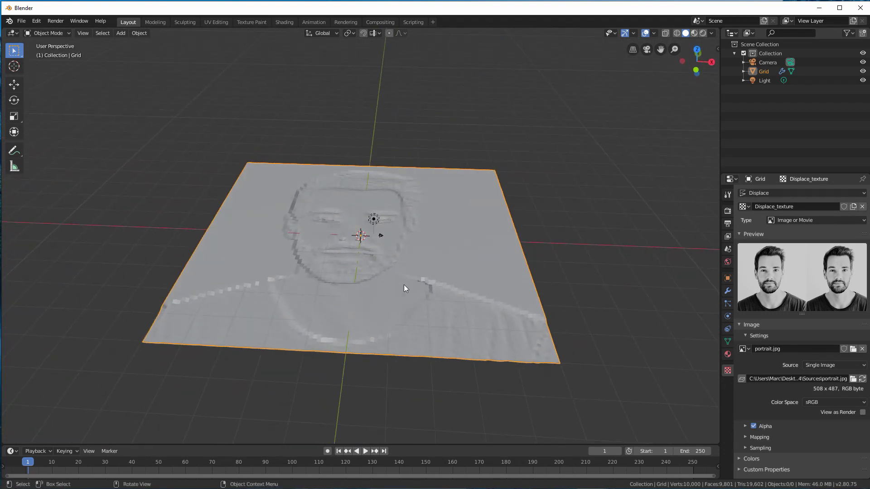
{"action": "left_click", "coordinate": [728, 291]}
{"action": "left_click", "coordinate": [847, 293]}
{"action": "type", "text": "1.0"}
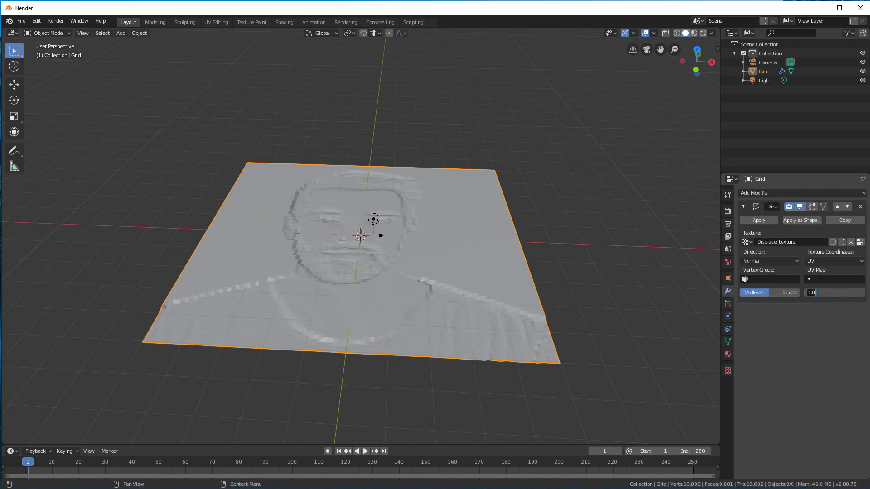
{"action": "key", "text": "BackSpace"}
{"action": "key", "text": "BackSpace"}
{"action": "type", "text": "00"}
{"action": "key", "text": "BackSpace"}
{"action": "key", "text": "Return"}
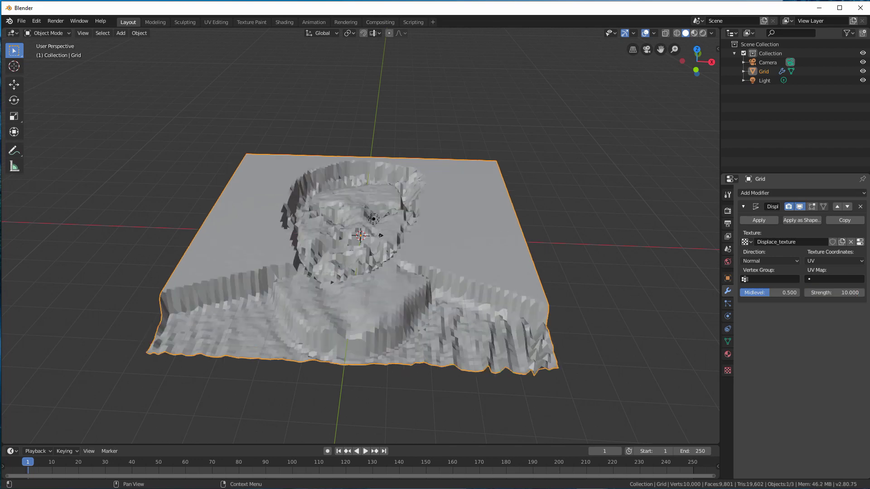
Check the displaced grid from the side and set its Z location to 5 m
{"action": "middle_click_drag", "start_coordinate": [480, 225], "coordinate": [421, 198]}
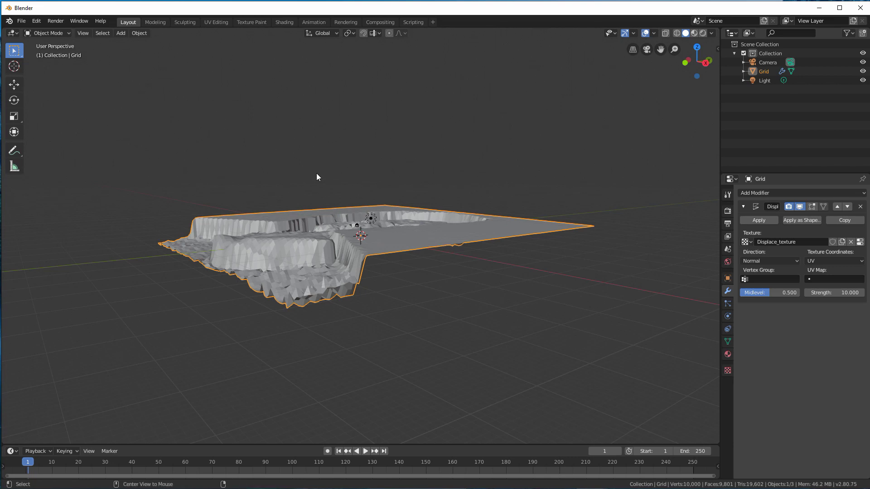
{"action": "middle_click_drag", "start_coordinate": [317, 176], "coordinate": [366, 187], "text": "alt"}
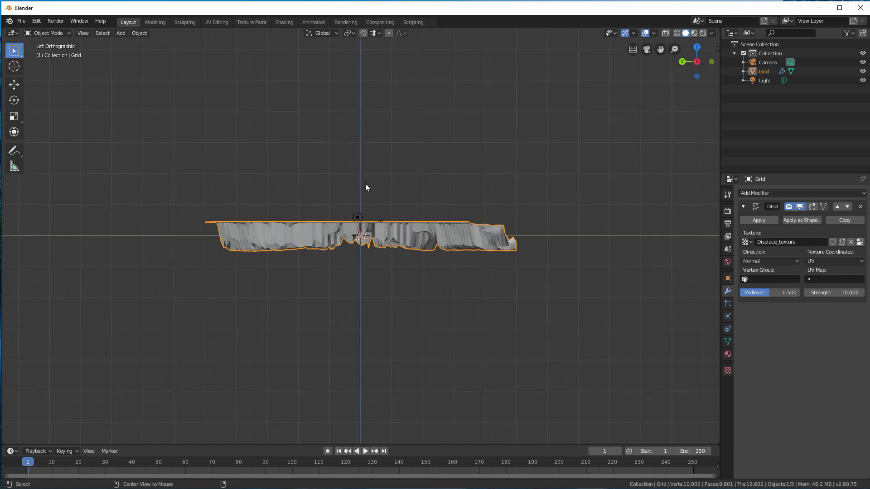
{"action": "mouse_move", "coordinate": [172, 113]}
{"action": "middle_mouse_down", "text": "alt"}
{"action": "mouse_move", "coordinate": [197, 115]}
{"action": "mouse_move", "coordinate": [182, 119]}
{"action": "middle_mouse_up", "text": "alt"}
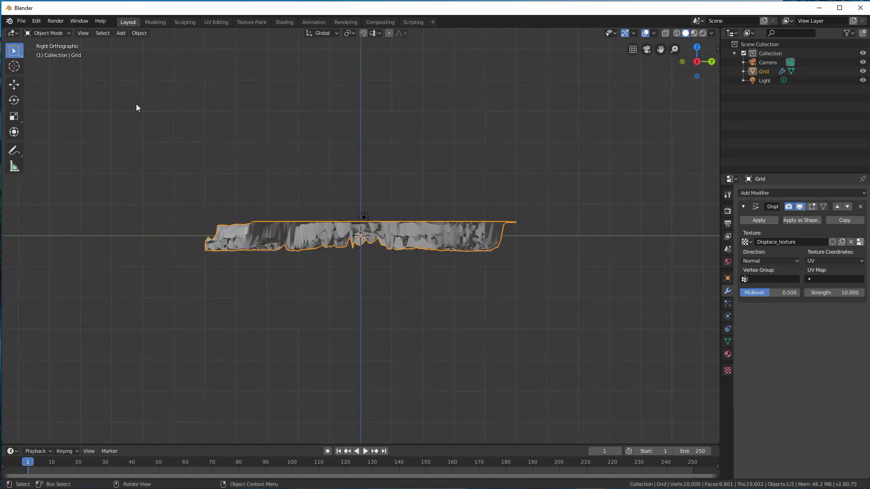
{"action": "scroll", "coordinate": [365, 220], "scroll_direction": "up", "scroll_amount": 3}
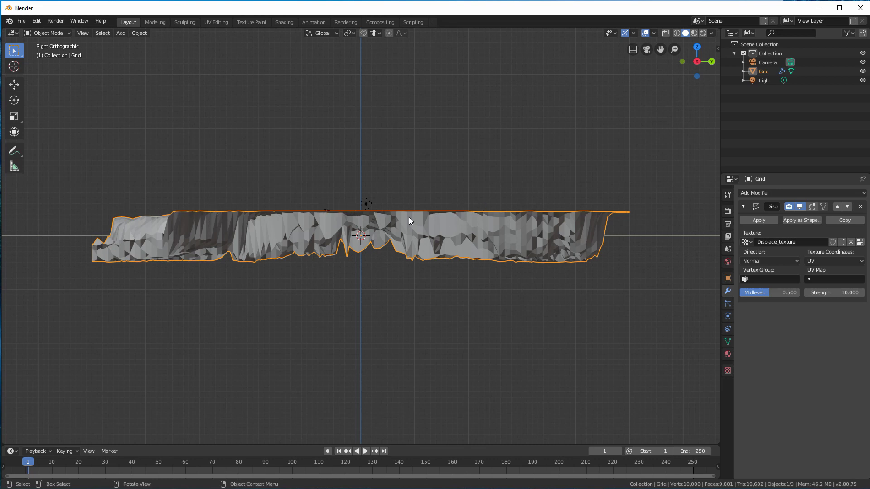
{"action": "left_click", "coordinate": [718, 49]}
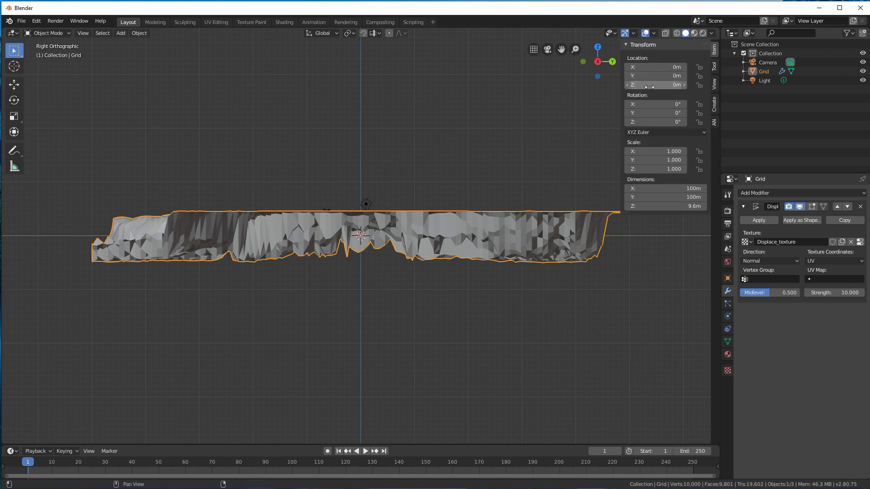
{"action": "left_click", "coordinate": [650, 86]}
{"action": "type", "text": "5"}
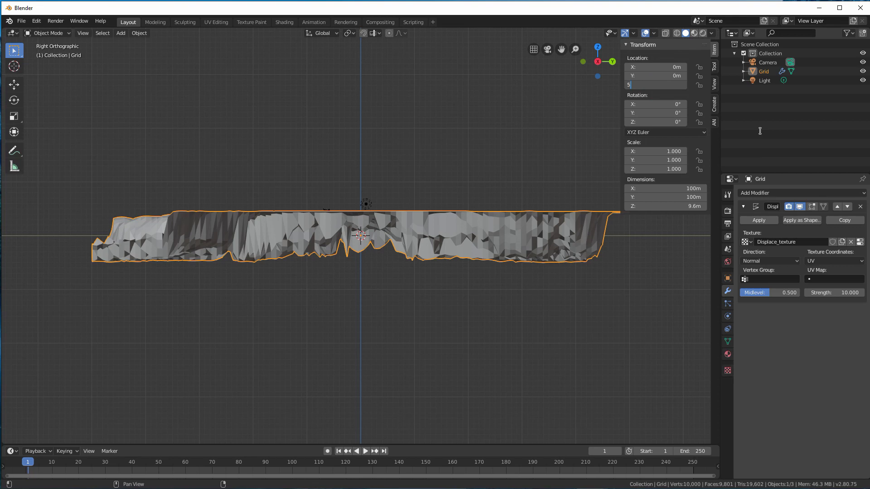
{"action": "key", "text": "Return"}
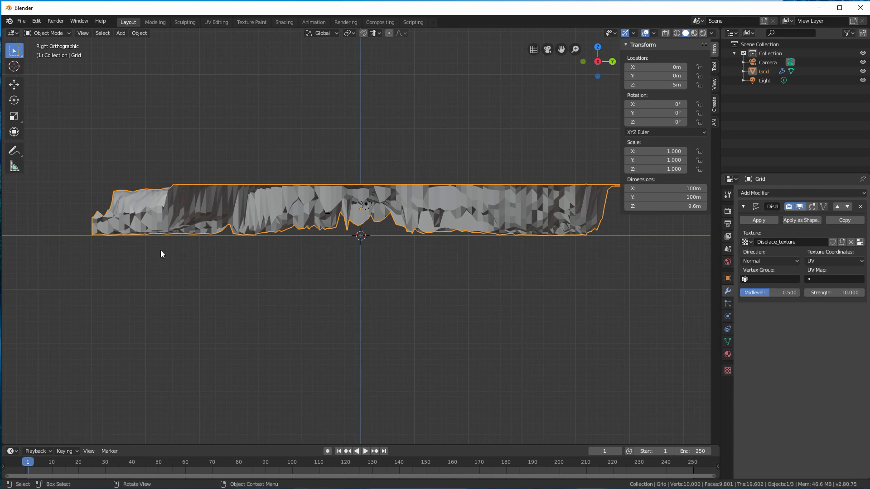
Rename the displaced grid object to BaseDisplace and hide it in the viewport
{"action": "middle_click_drag", "start_coordinate": [155, 248], "coordinate": [314, 289]}
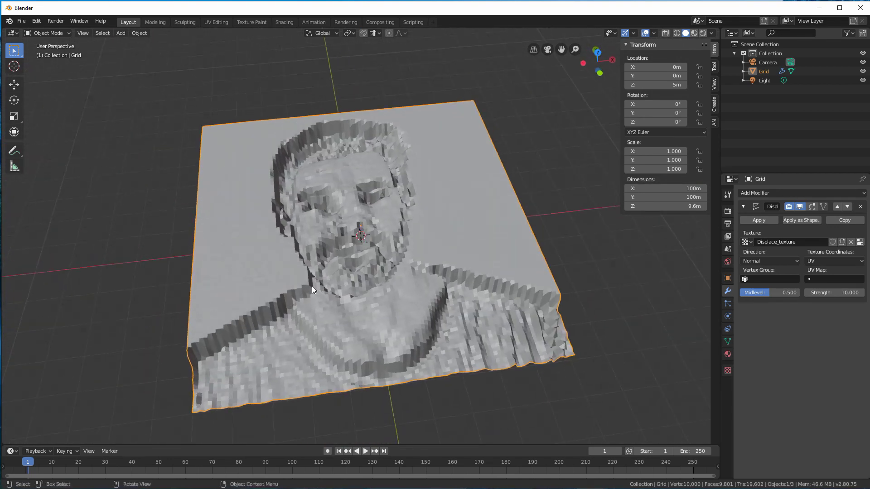
{"action": "middle_click_drag", "start_coordinate": [404, 241], "coordinate": [235, 149]}
{"action": "scroll", "coordinate": [220, 183], "scroll_direction": "up", "scroll_amount": 5}
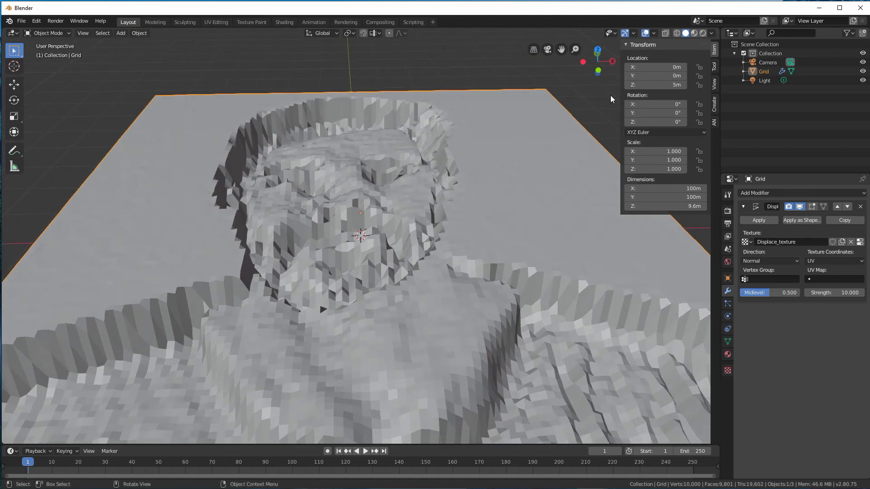
{"action": "middle_click_drag", "start_coordinate": [525, 200], "coordinate": [410, 194]}
{"action": "left_click", "coordinate": [764, 71]}
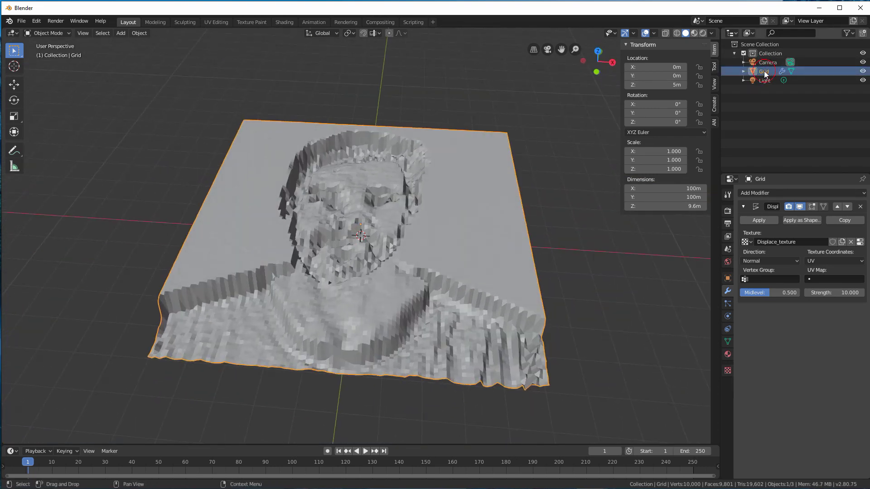
{"action": "double_click", "coordinate": [766, 70]}
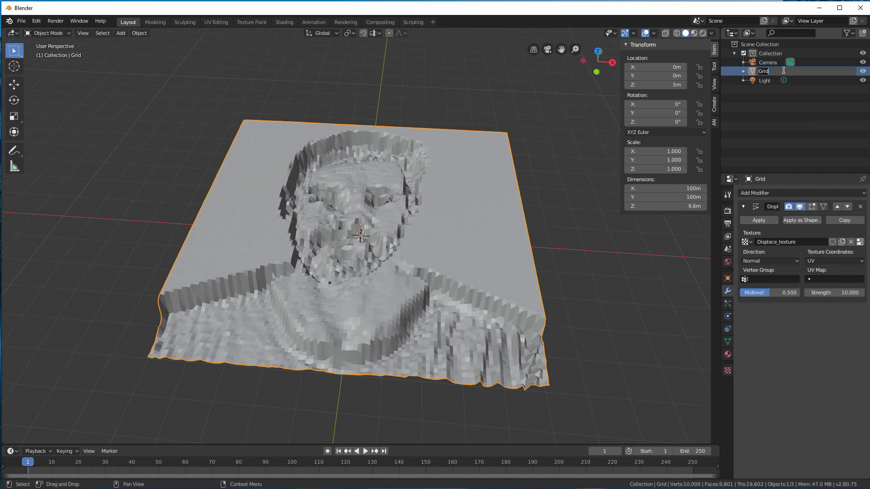
{"action": "type", "text": "BaseDisplace"}
{"action": "key", "text": "Return"}
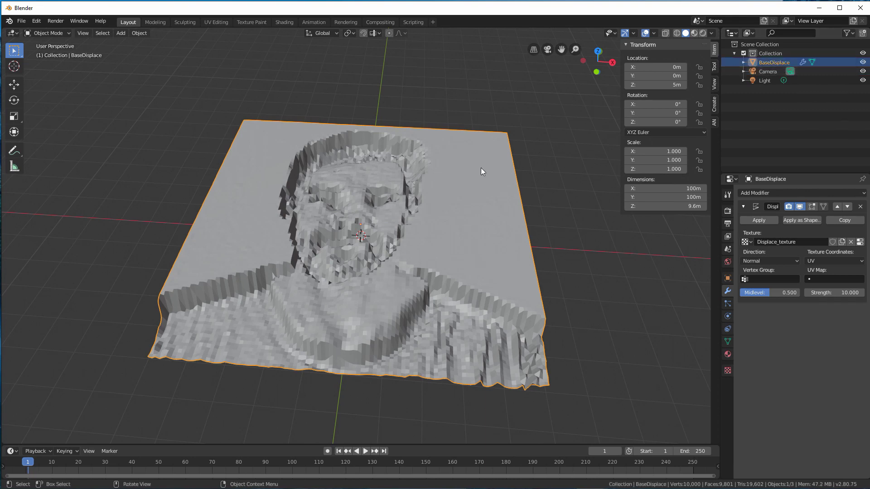
{"action": "middle_click_drag", "start_coordinate": [385, 194], "coordinate": [453, 186]}
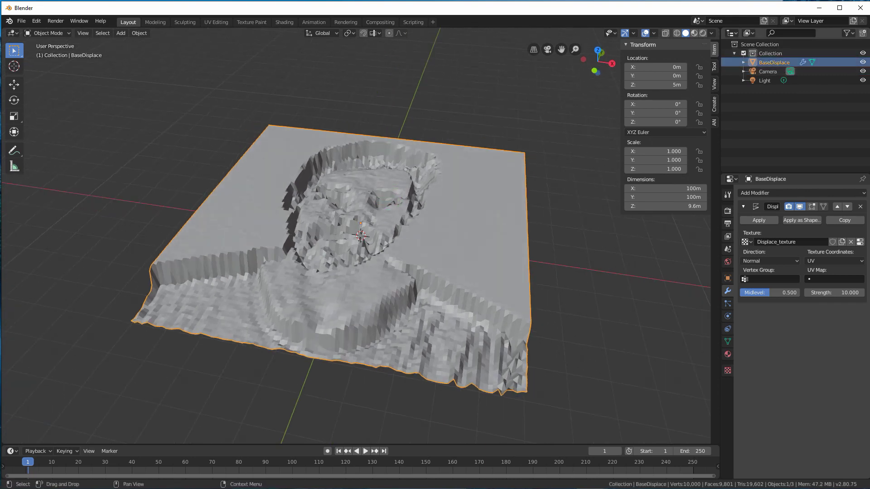
{"action": "left_click", "coordinate": [863, 62]}
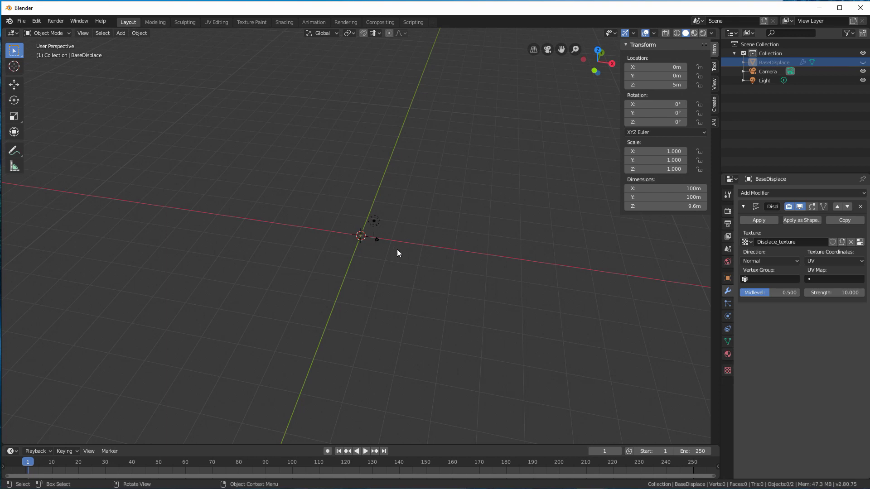
Add a mesh circle with 12 vertices at the world origin
{"action": "scroll", "coordinate": [368, 240], "scroll_direction": "up", "scroll_amount": 5}
{"action": "left_click", "coordinate": [120, 33]}
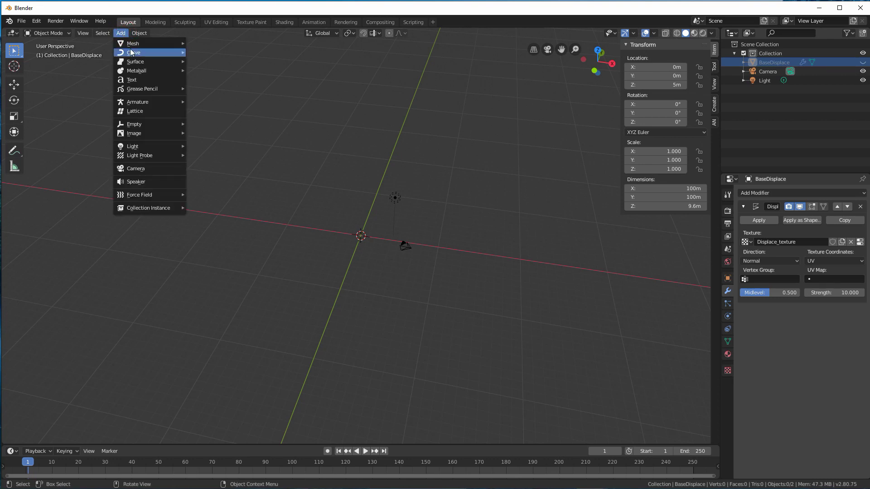
{"action": "mouse_move", "coordinate": [132, 47]}
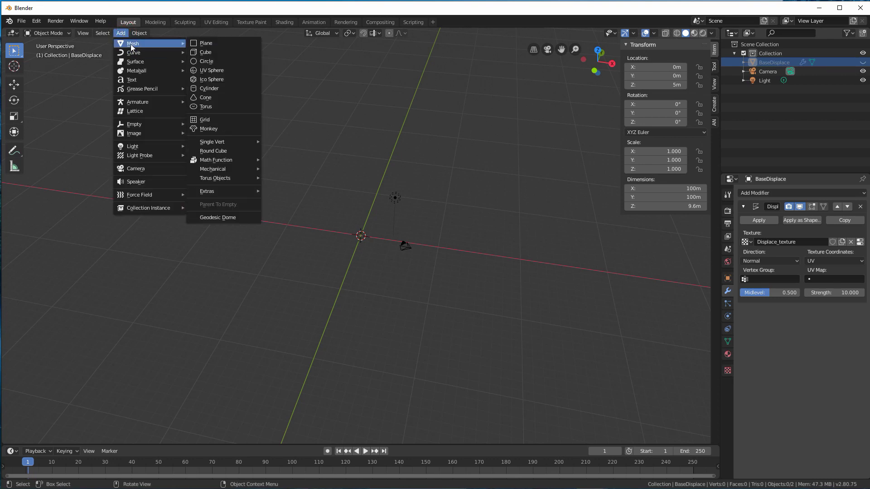
{"action": "left_click", "coordinate": [200, 62]}
{"action": "scroll", "coordinate": [365, 240], "scroll_direction": "up", "scroll_amount": 5}
{"action": "scroll", "coordinate": [363, 244], "scroll_direction": "up", "scroll_amount": 6}
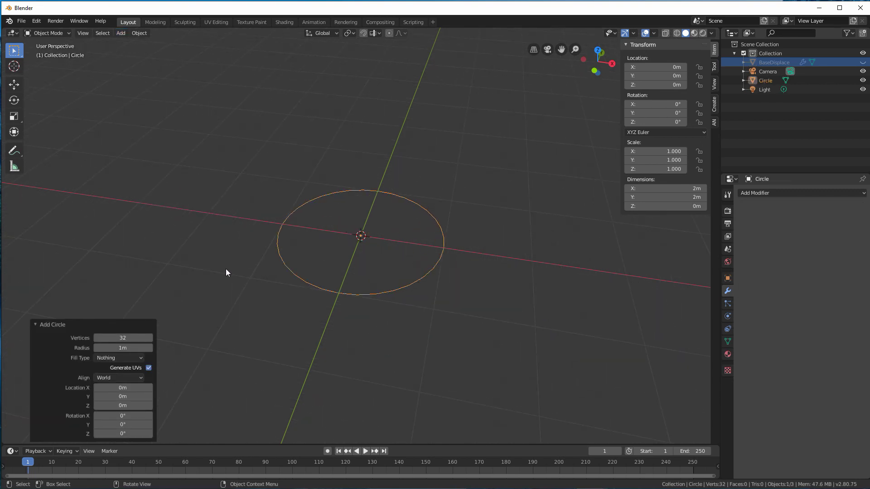
{"action": "left_click", "coordinate": [129, 339]}
{"action": "type", "text": "12"}
{"action": "key", "text": "Return"}
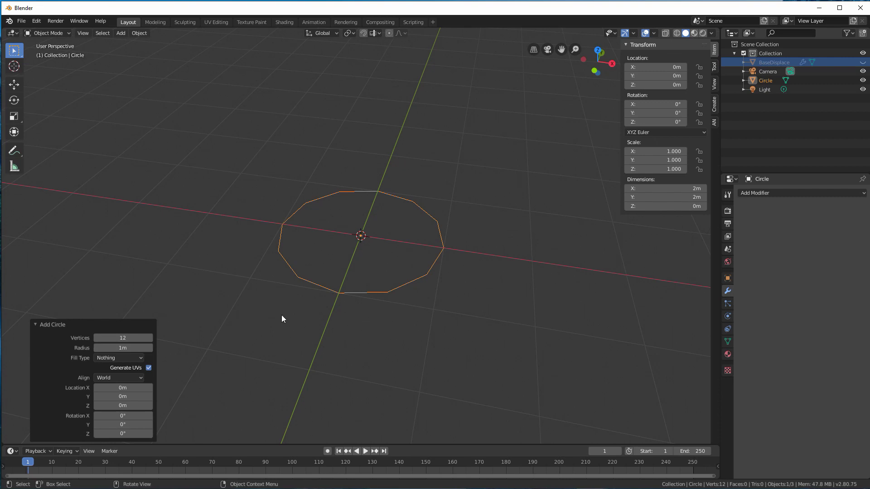
Fill the 12-sided circle with a single face and return to Object Mode
{"action": "middle_click_drag", "start_coordinate": [413, 208], "coordinate": [394, 281]}
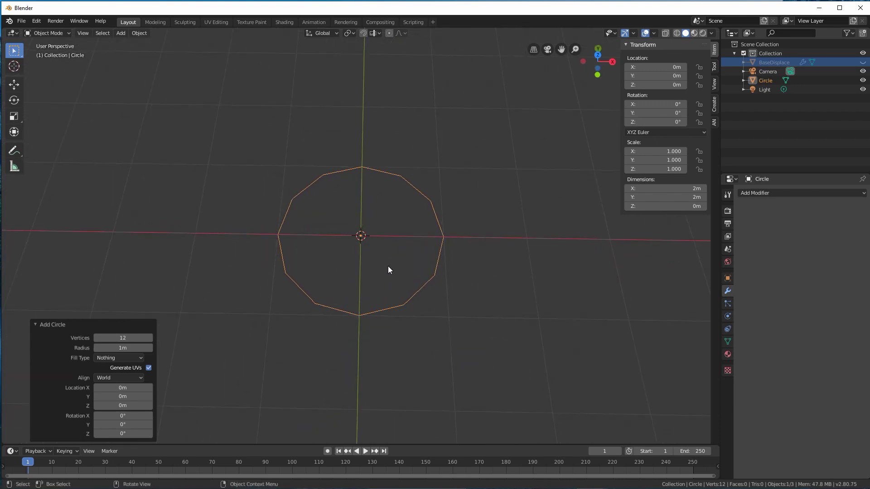
{"action": "scroll", "coordinate": [389, 264], "scroll_direction": "down", "scroll_amount": 2}
{"action": "middle_click_drag", "start_coordinate": [391, 249], "coordinate": [423, 232]}
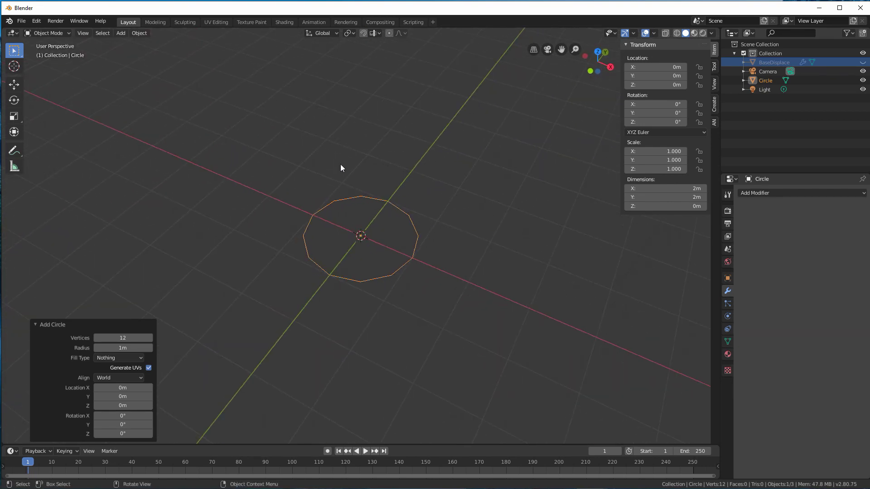
{"action": "middle_click_drag", "start_coordinate": [290, 236], "coordinate": [341, 207]}
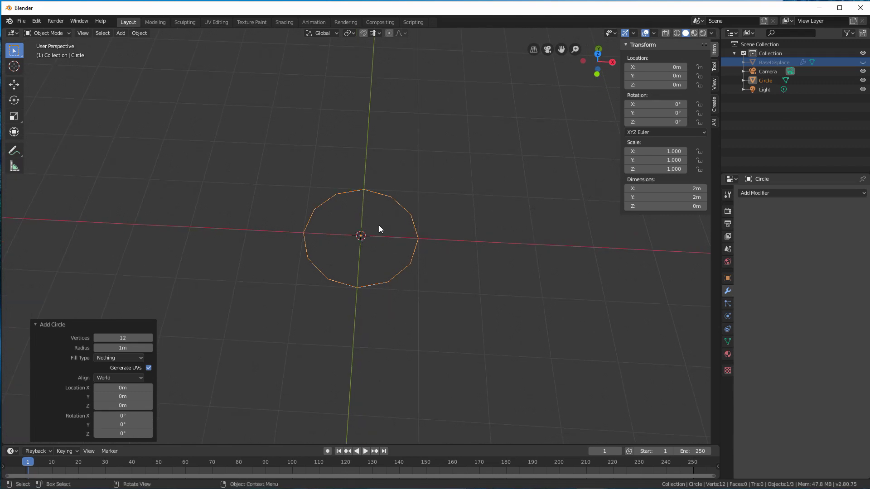
{"action": "key", "text": "Tab"}
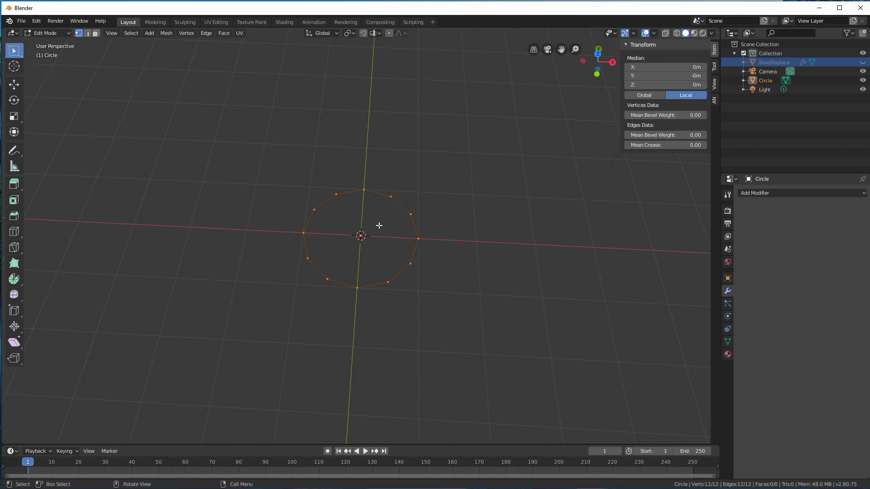
{"action": "key", "text": "f"}
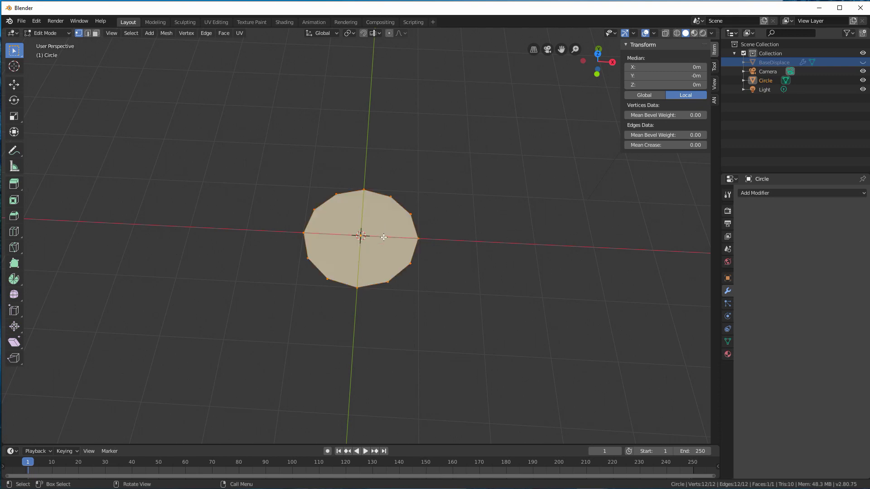
{"action": "key", "text": "Tab"}
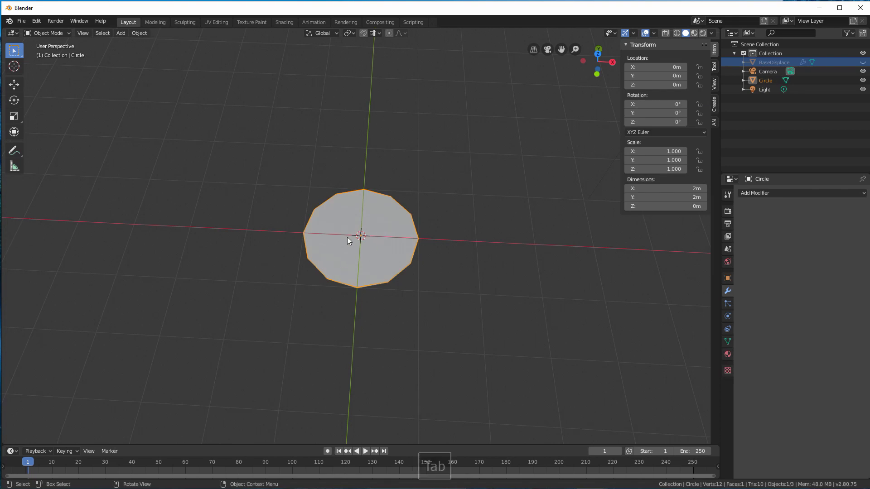
Rename the filled circle object to Dot
{"action": "middle_click_drag", "start_coordinate": [405, 241], "coordinate": [366, 217]}
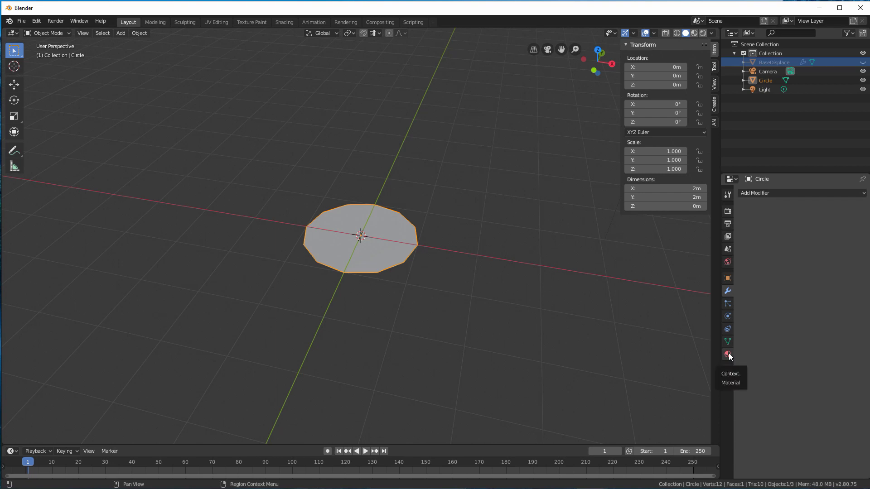
{"action": "middle_click_drag", "start_coordinate": [310, 219], "coordinate": [344, 224]}
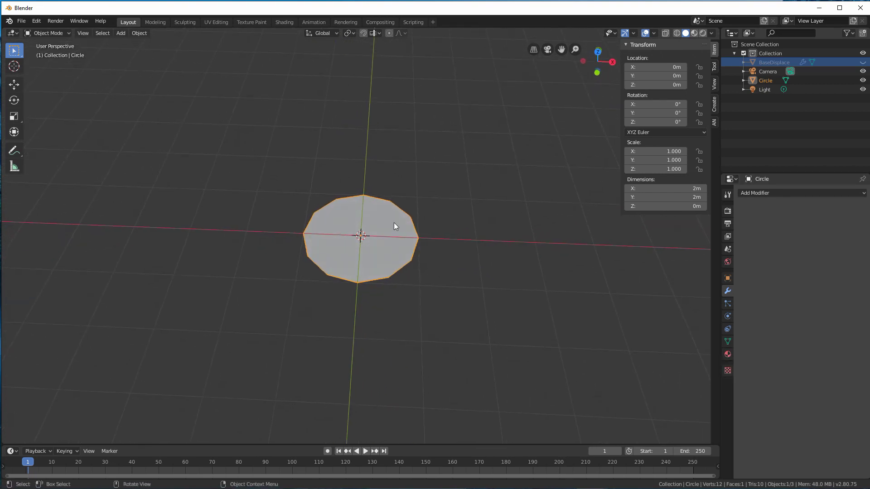
{"action": "scroll", "coordinate": [393, 224], "scroll_direction": "down", "scroll_amount": 7}
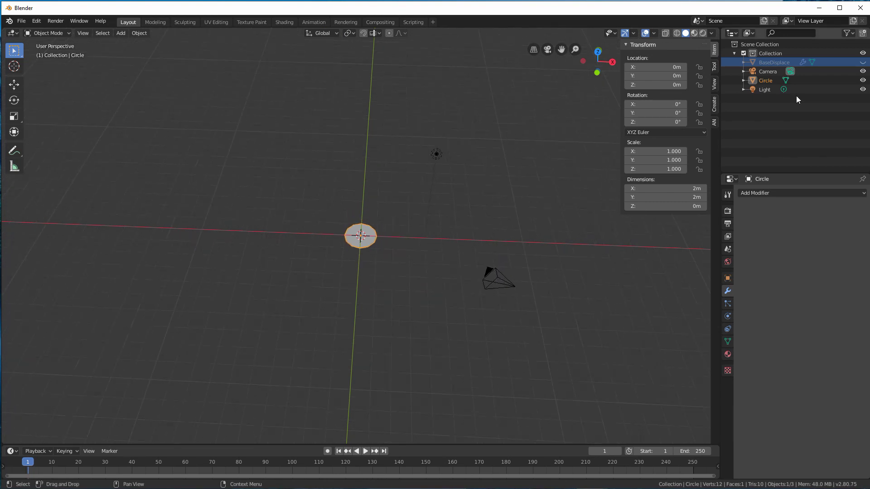
{"action": "double_click", "coordinate": [765, 80]}
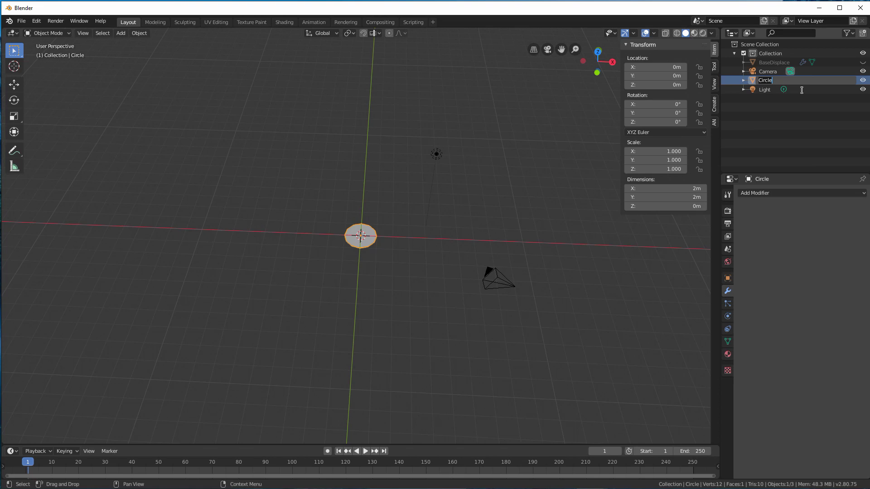
{"action": "type", "text": "Dot"}
{"action": "key", "text": "Return"}
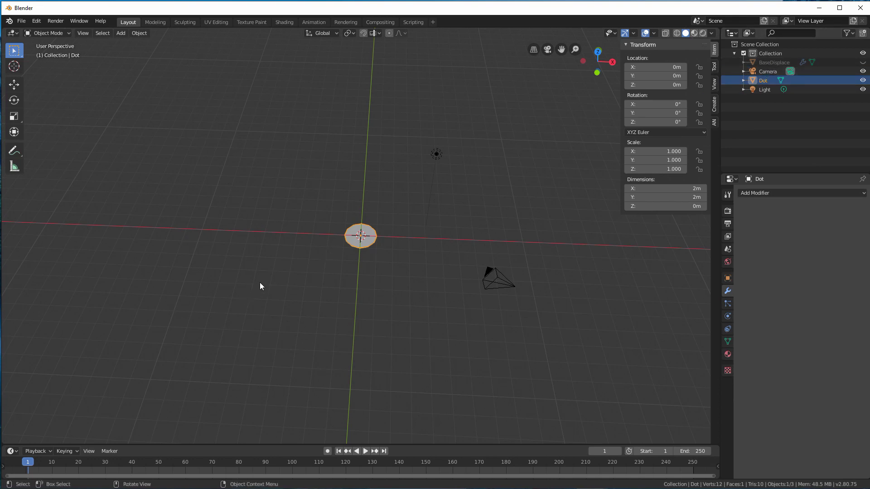
Turn the duplicate 3D viewport into an Animation Nodes editor, enlarge it slightly and create a new node tree
{"action": "mouse_move", "coordinate": [389, 291]}
{"action": "middle_mouse_down"}
{"action": "mouse_move", "coordinate": [402, 286]}
{"action": "mouse_move", "coordinate": [394, 276]}
{"action": "middle_mouse_up"}
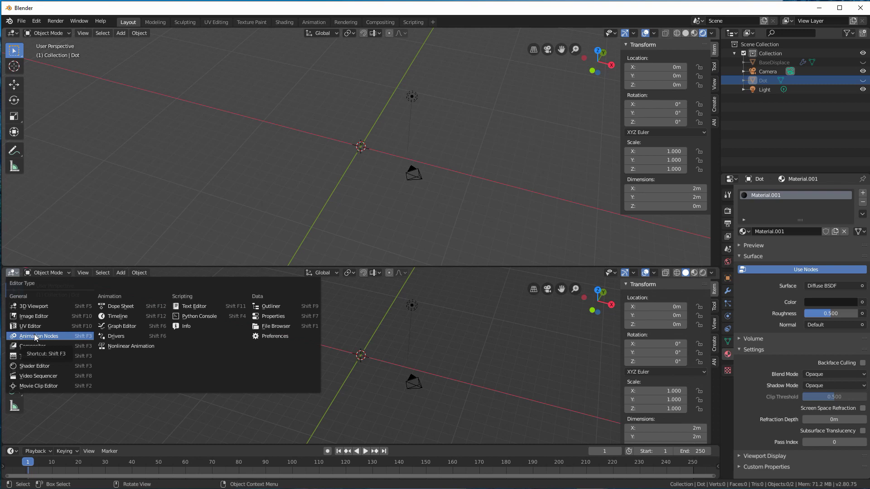
{"action": "left_click", "coordinate": [35, 338]}
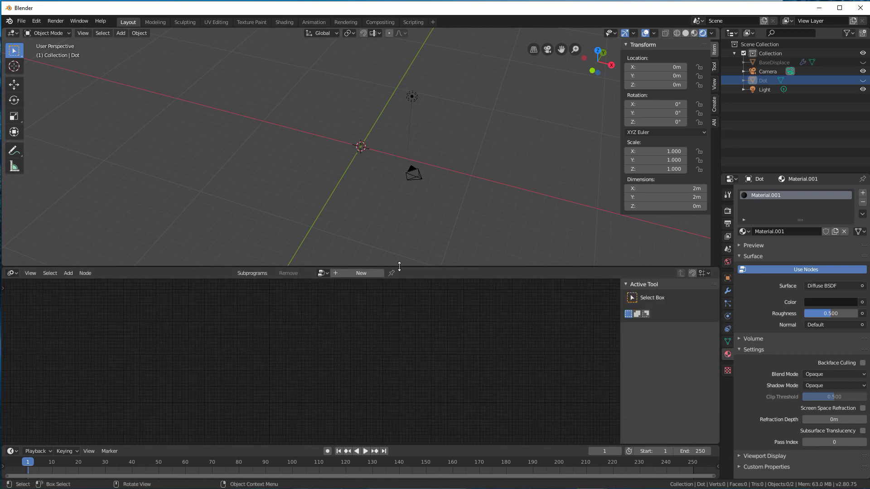
{"action": "left_click_drag", "start_coordinate": [400, 268], "coordinate": [402, 259]}
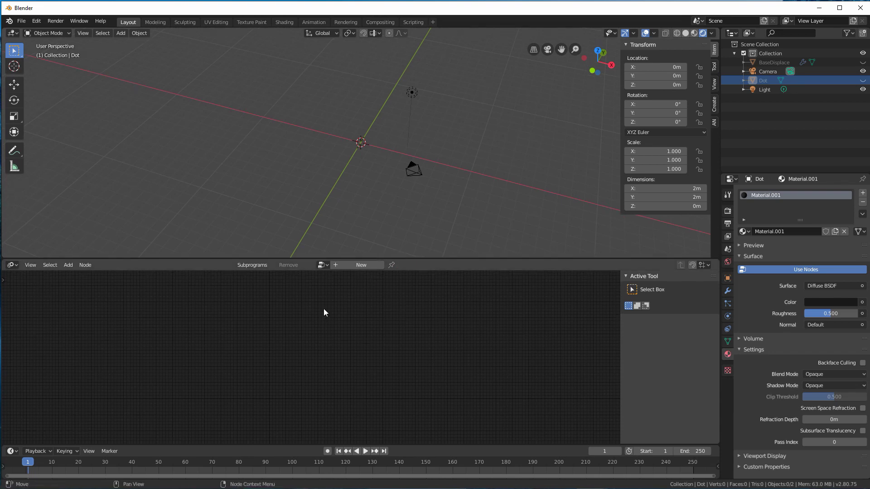
{"action": "left_click", "coordinate": [361, 266]}
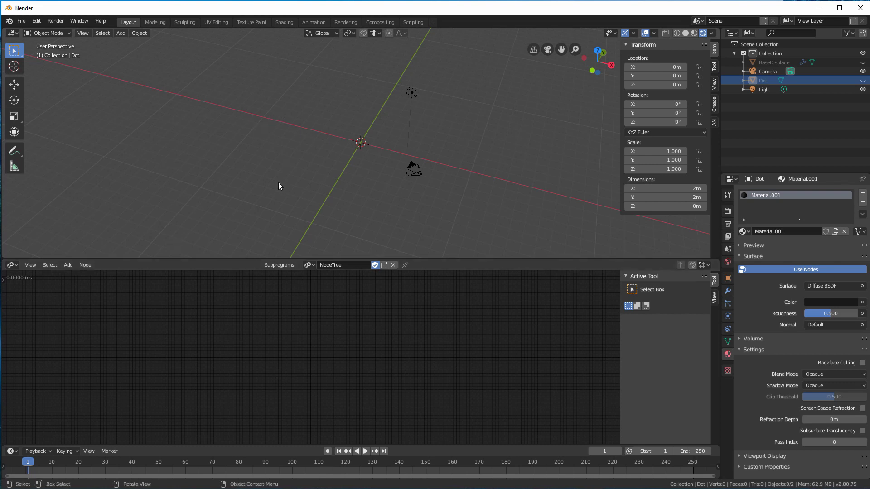
Reveal the node editor's tool sidebar and enable auto execution for Tree Changed, Frame Changed and Property Changed
{"action": "middle_click_drag", "start_coordinate": [233, 159], "coordinate": [257, 158]}
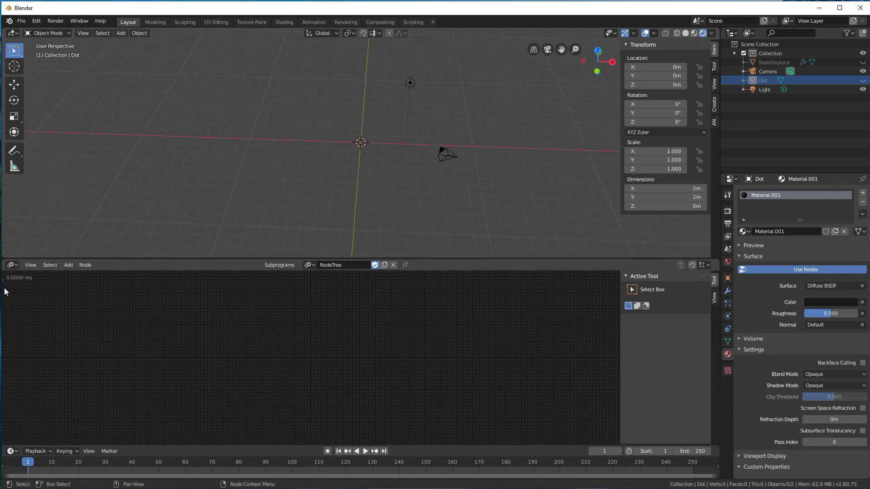
{"action": "left_click_drag", "start_coordinate": [4, 280], "coordinate": [86, 303]}
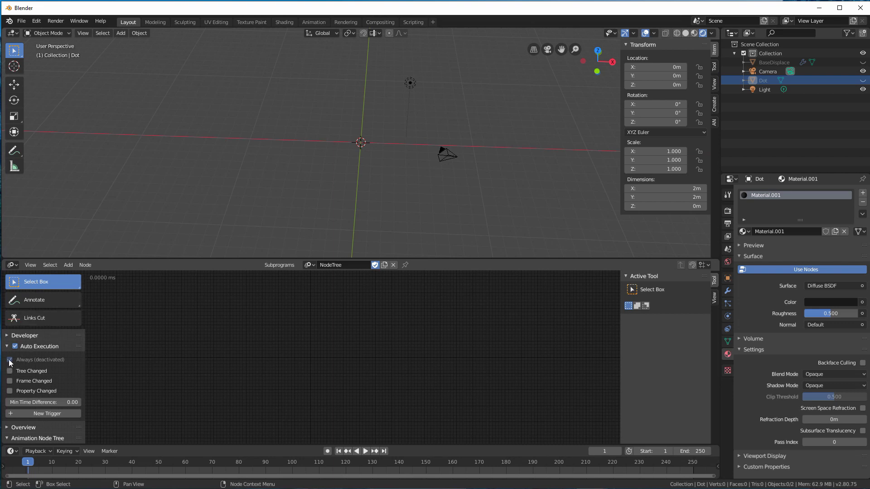
{"action": "left_click_drag", "start_coordinate": [8, 371], "coordinate": [20, 392]}
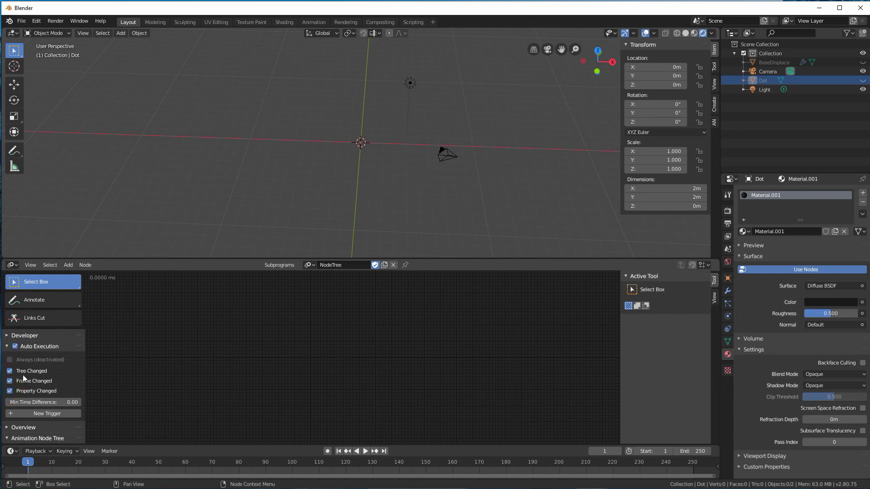